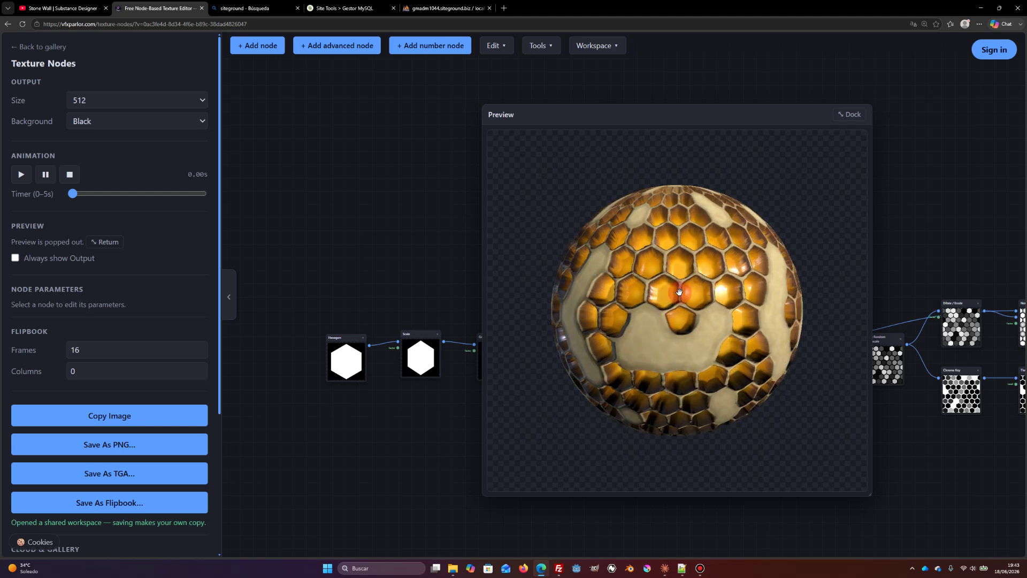
Shrink the floating preview window and move it clear of the first nodes in the graph
drag(678, 291, 682, 291)
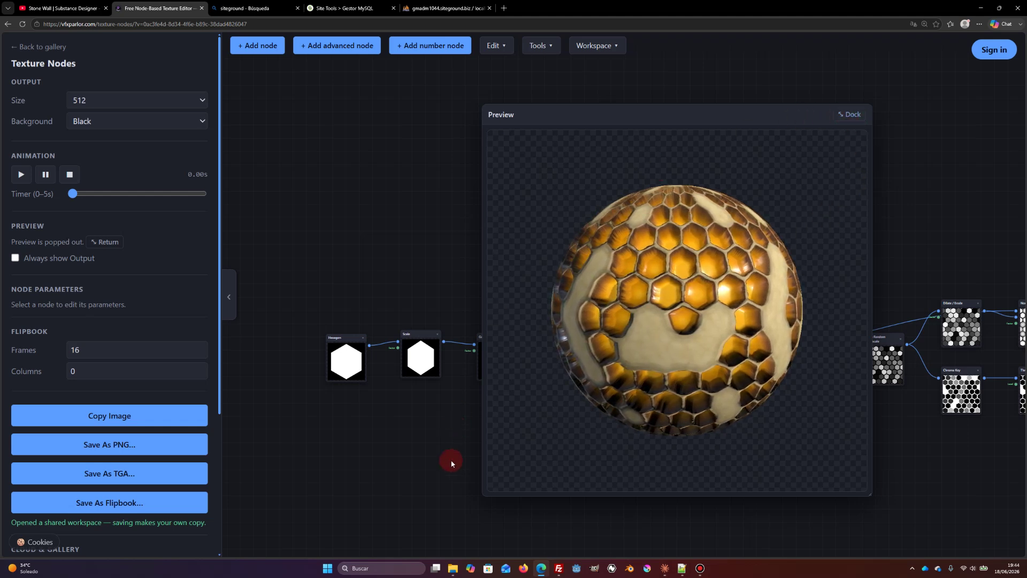
drag(867, 491, 674, 311)
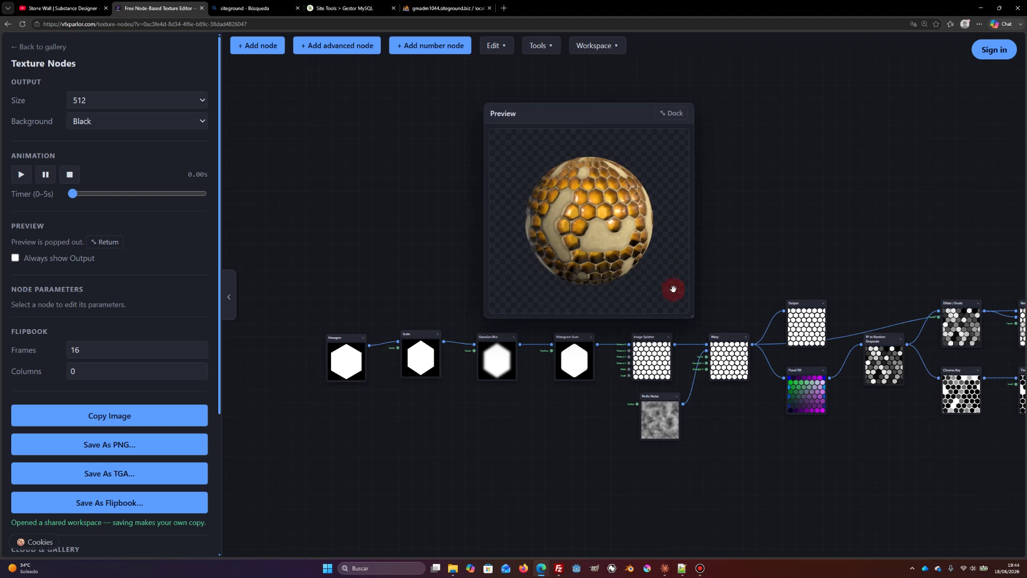
drag(601, 107, 385, 73)
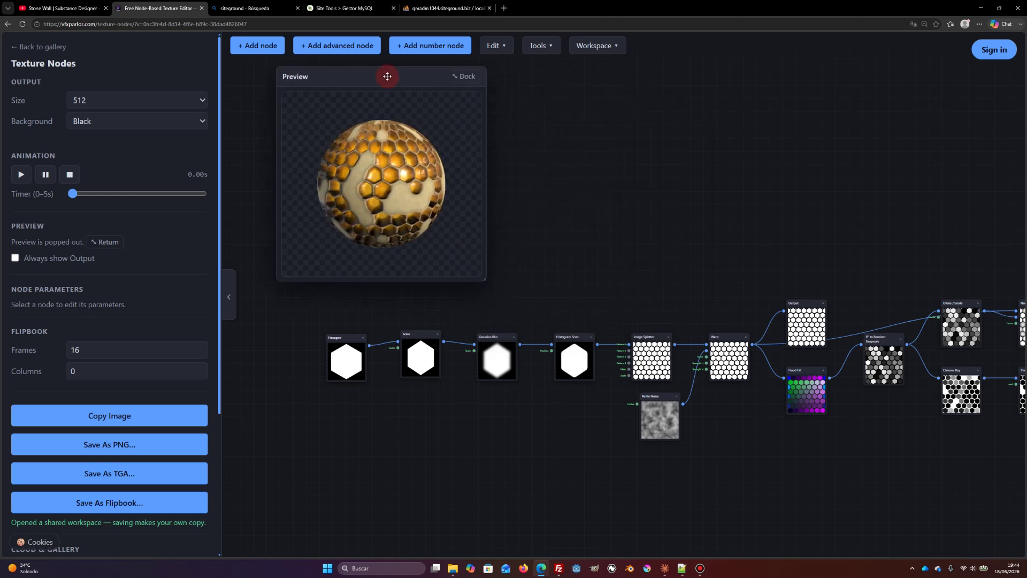
drag(481, 280, 525, 314)
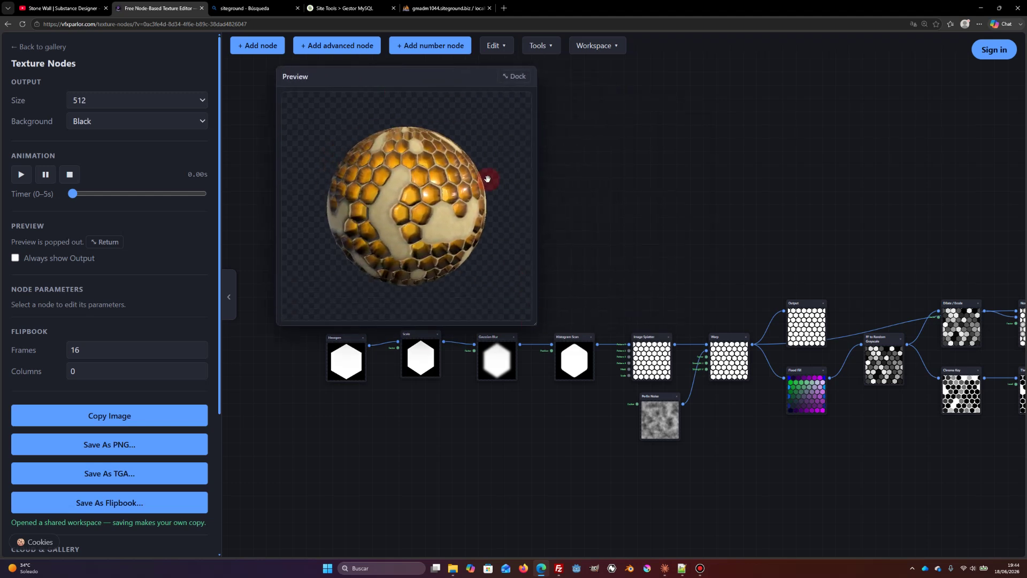
drag(428, 75, 898, 297)
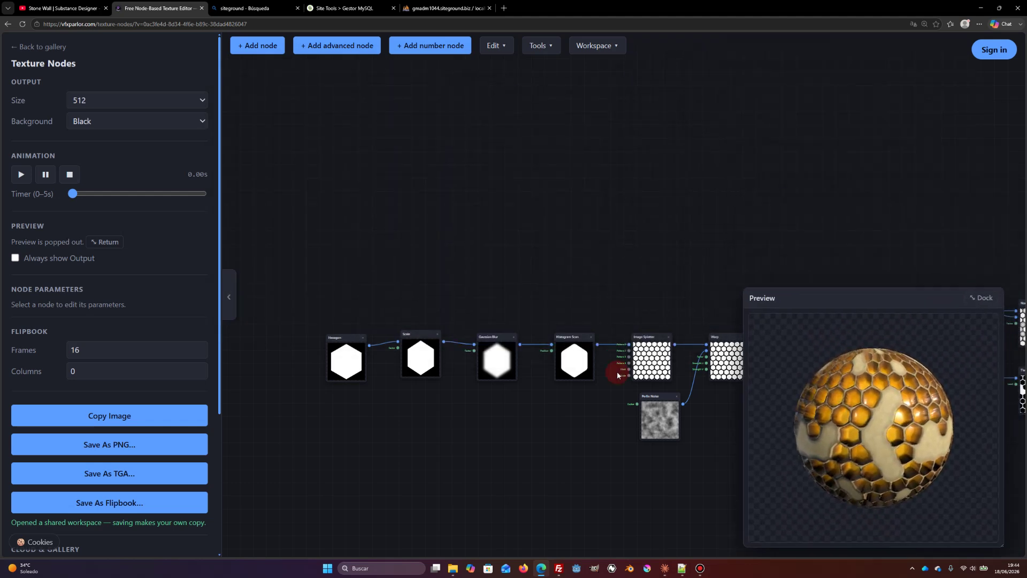
Inspect the start of the chain from the Hexagon node, previewing the Scale, Histogram Scan and Gaussian Blur nodes
drag(617, 372, 566, 236)
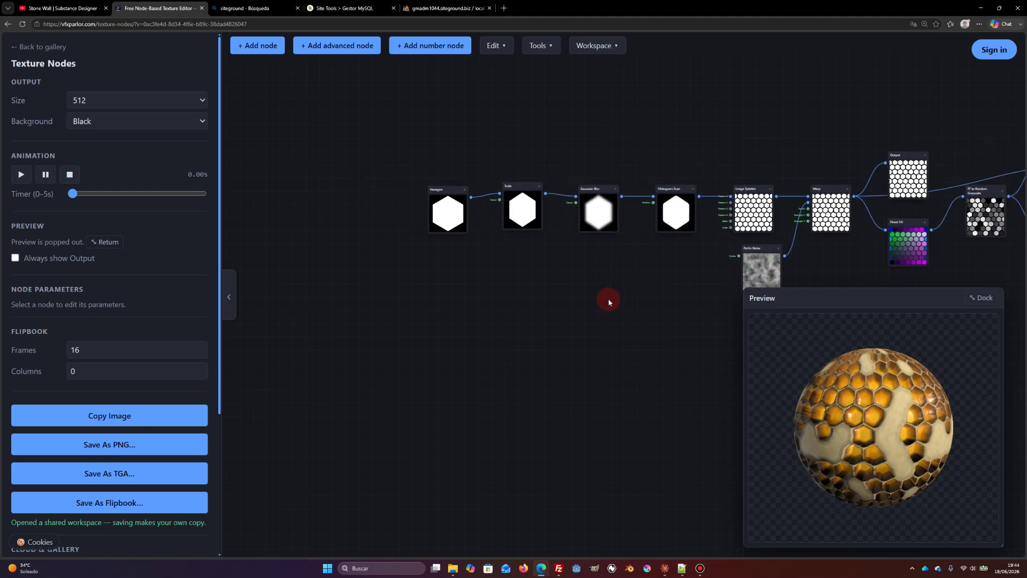
scroll(608, 298, up, 2)
drag(392, 221, 560, 291)
scroll(560, 291, up, 1)
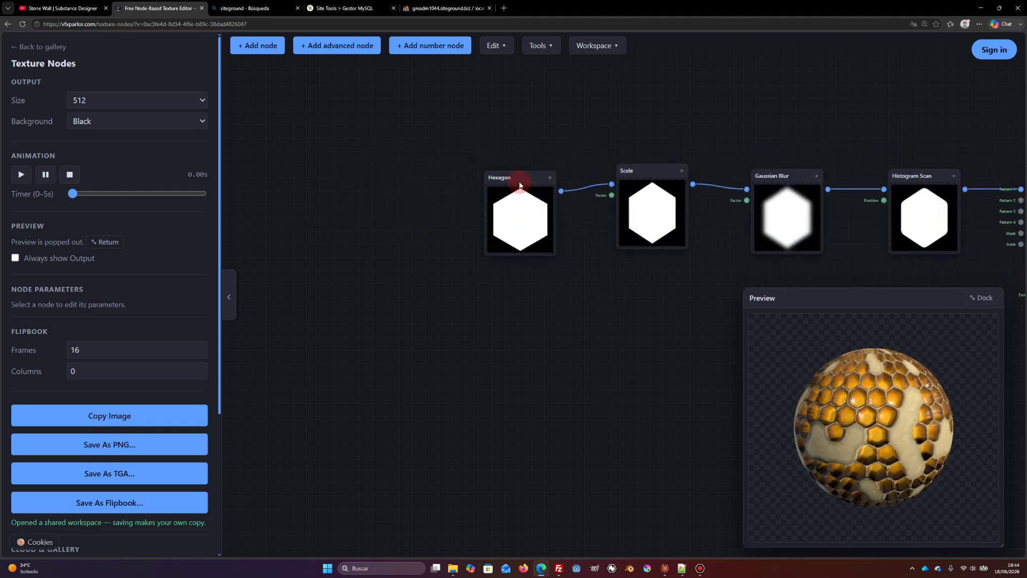
click(509, 177)
double_click(461, 115)
click(470, 249)
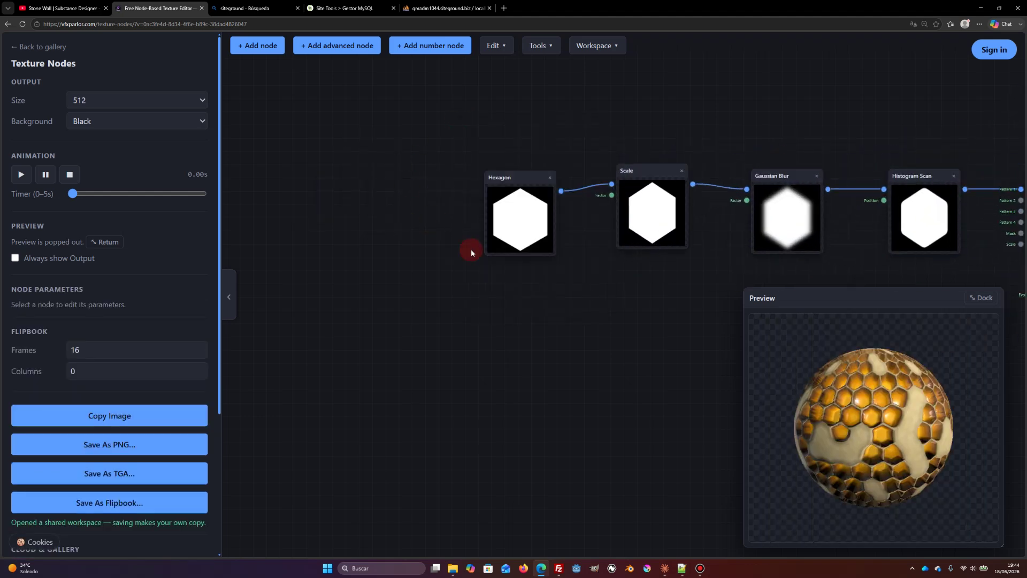
click(649, 197)
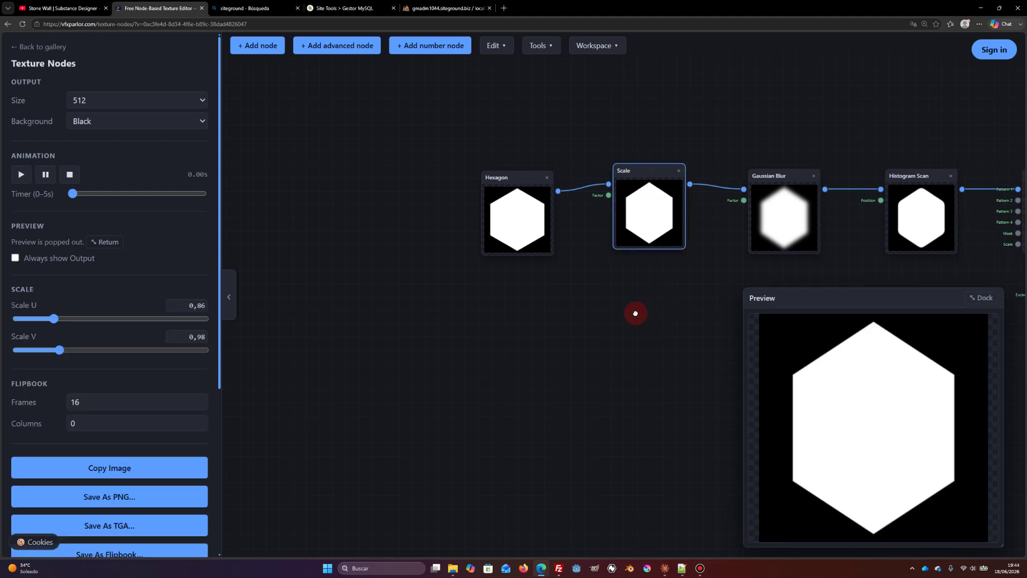
drag(635, 314, 433, 320)
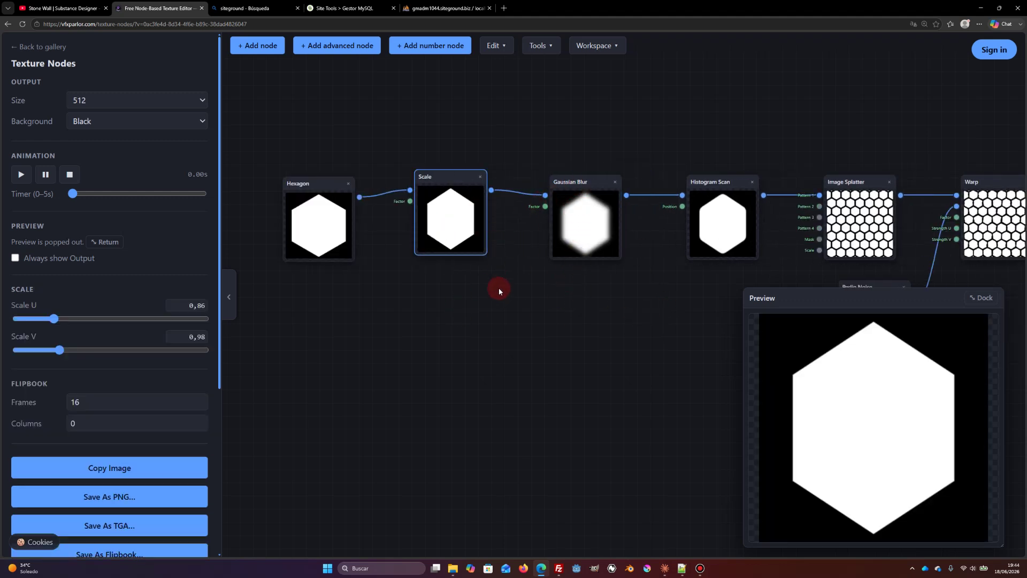
click(721, 178)
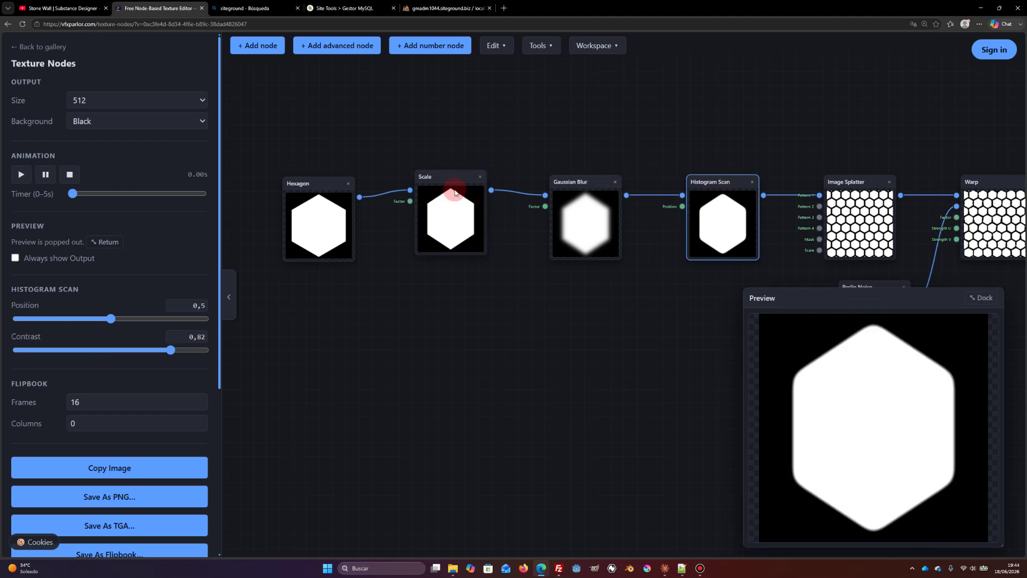
click(466, 229)
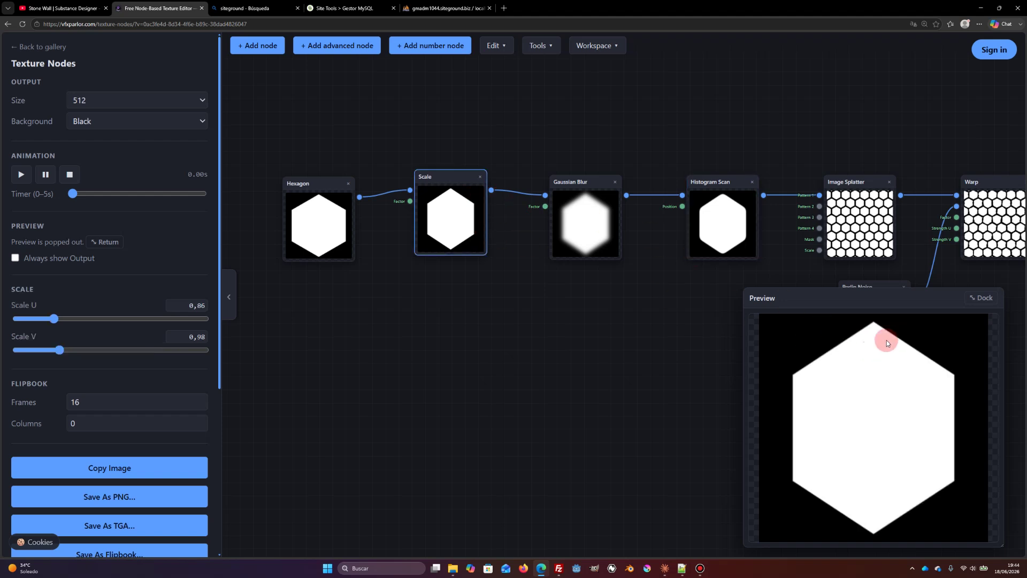
click(712, 232)
click(603, 241)
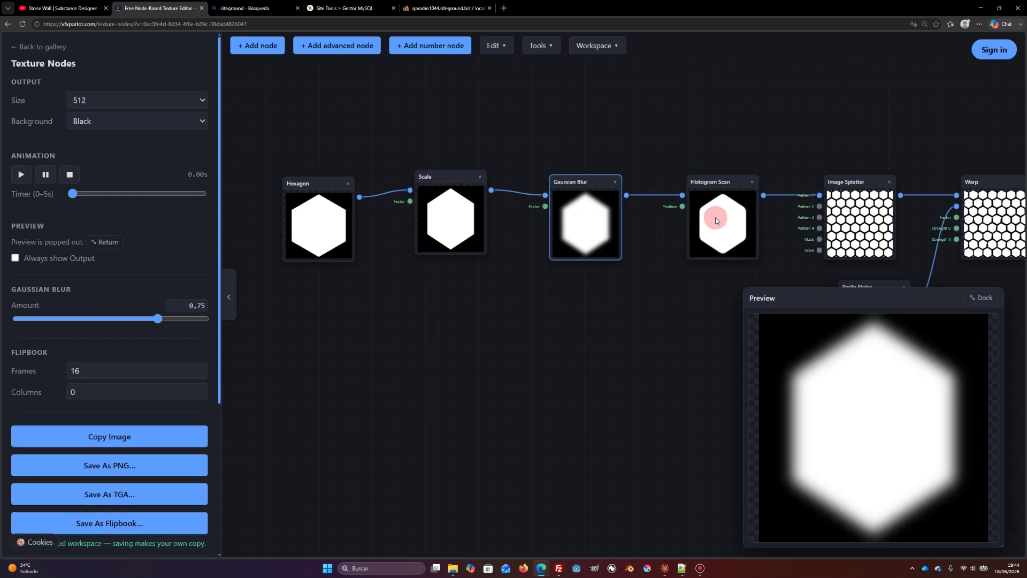
double_click(591, 123)
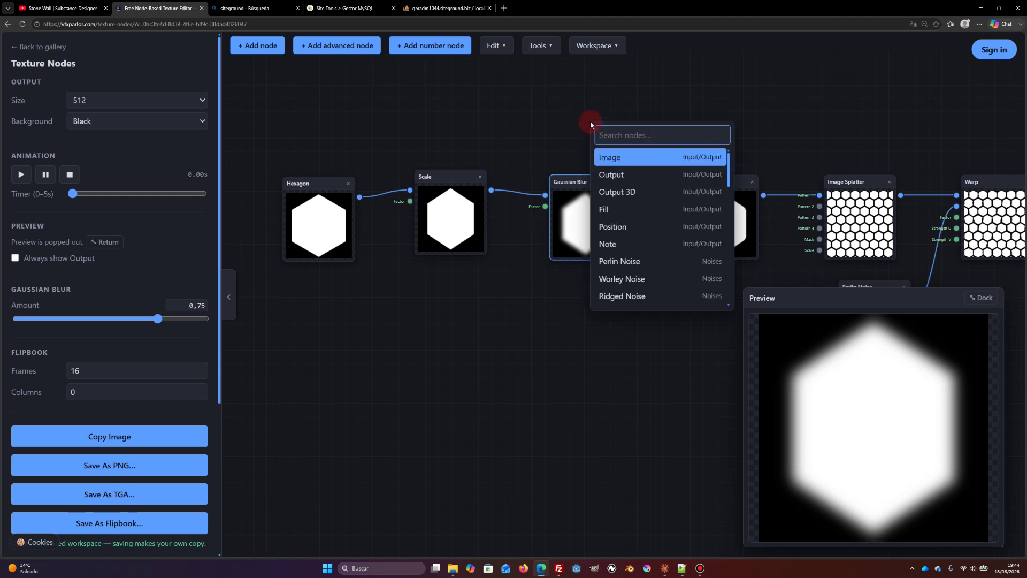
text(bon)
key(BackSpace)
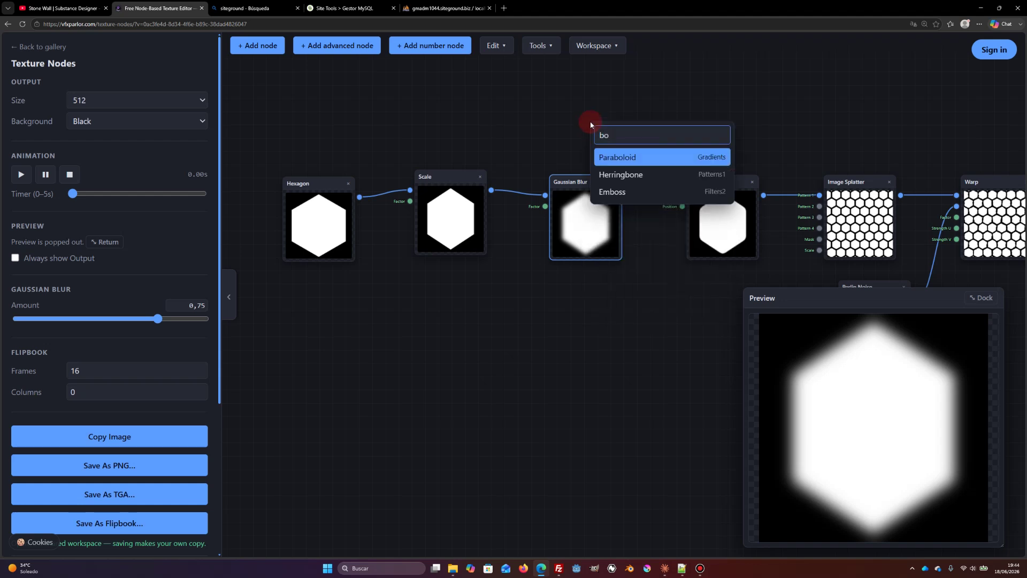
text(n)
key(BackSpace)
key(BackSpace)
key(BackSpace)
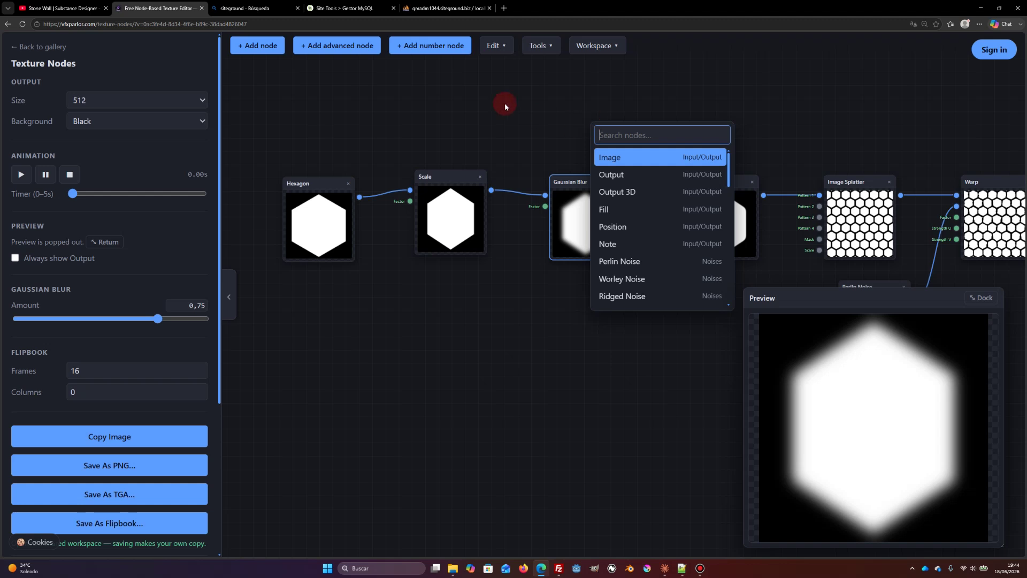
Add a Binary Smooth node above Gaussian Blur, feed it from the Scale node's output and preview it
click(337, 46)
mouse_move(342, 191)
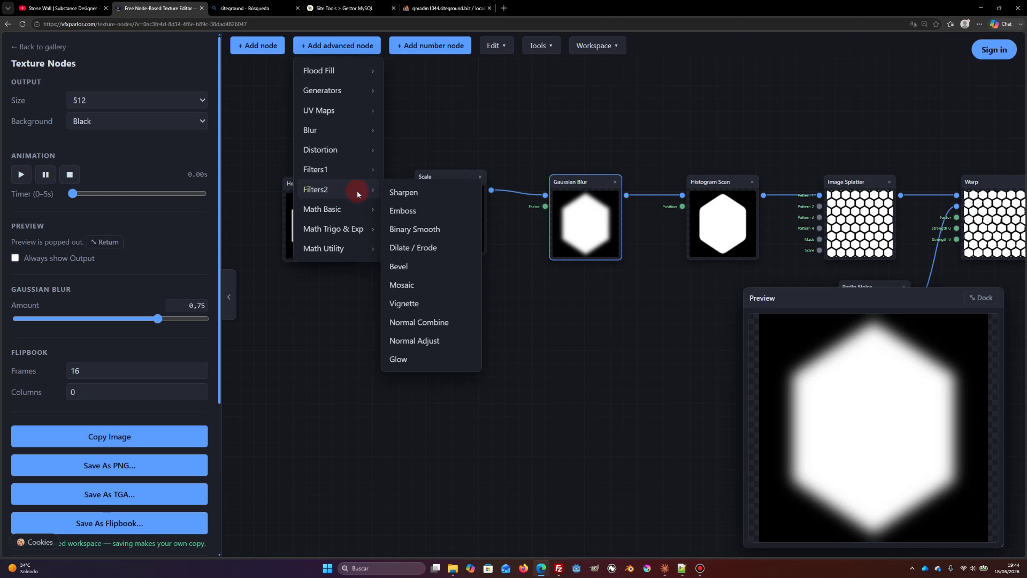
click(423, 228)
drag(619, 289, 564, 100)
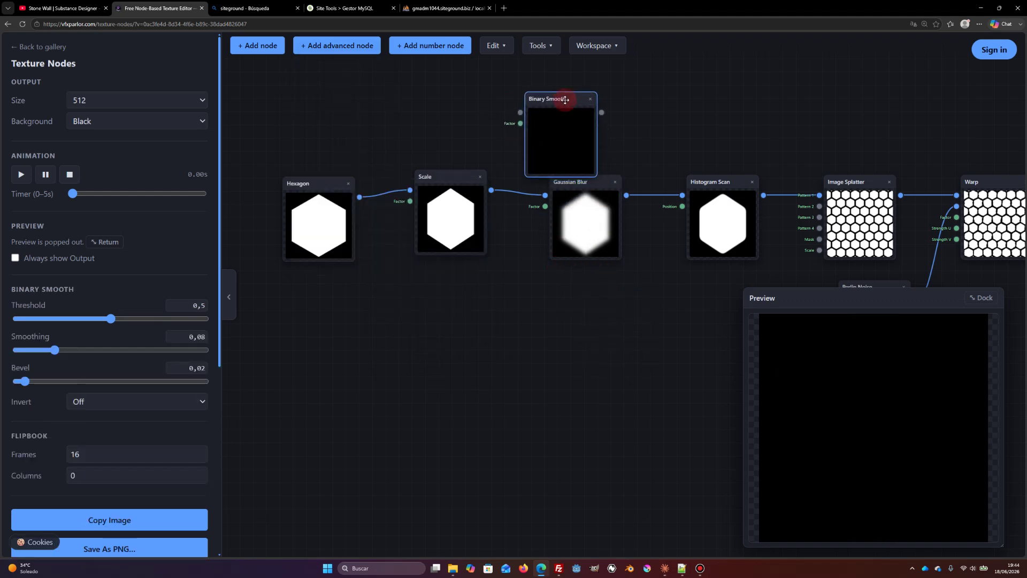
drag(491, 190, 519, 112)
click(563, 131)
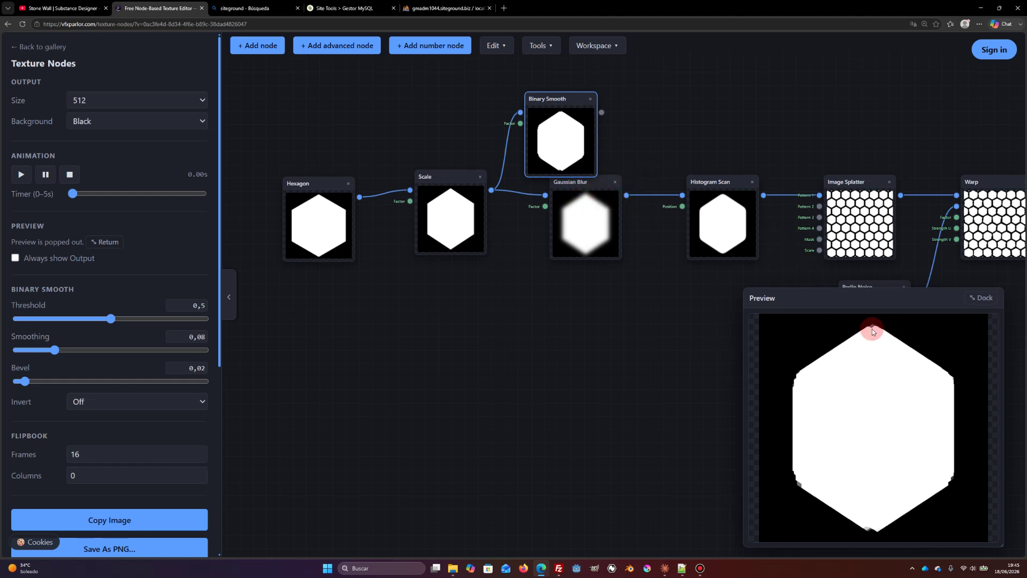
click(664, 158)
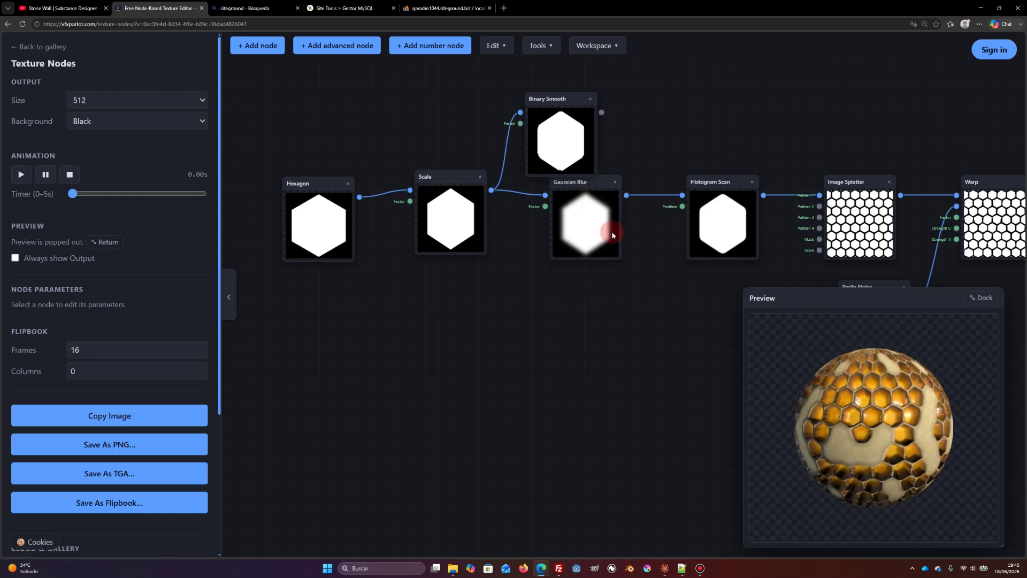
Add a Bilateral Blur node beside Binary Smooth and connect Binary Smooth's output to its input
double_click(645, 111)
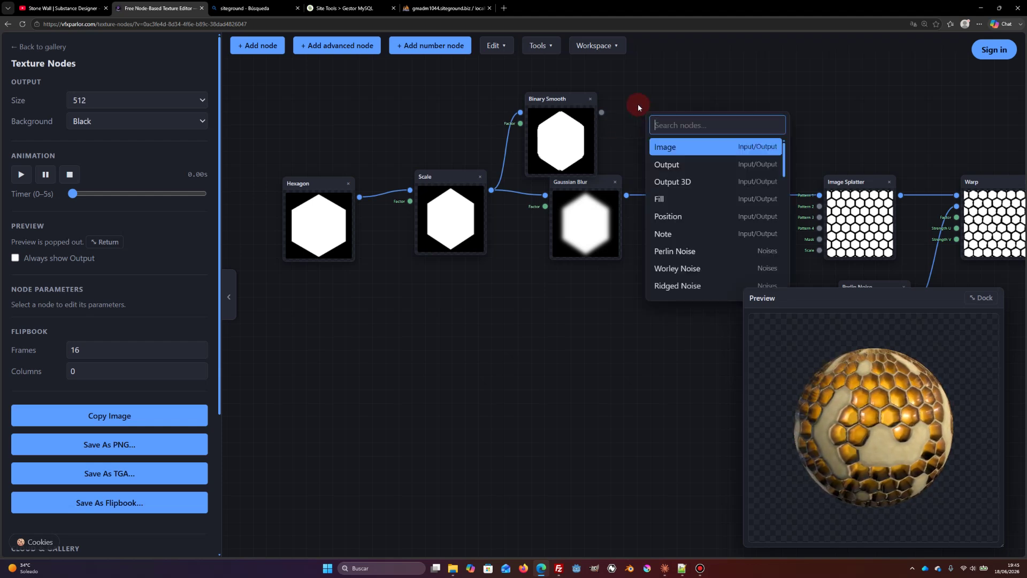
text(bilate)
key(Return)
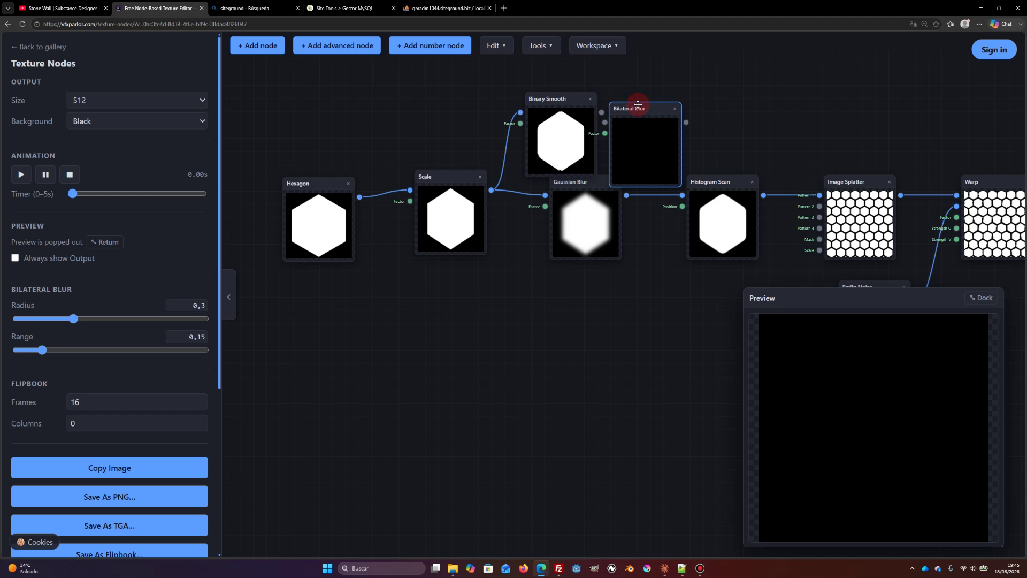
drag(653, 95, 679, 78)
drag(601, 112, 632, 104)
Raise the Bilateral Blur node's Radius to 0.62 and its Range to about 0.43
drag(74, 319, 109, 318)
mouse_move(47, 352)
mouse_down()
mouse_move(33, 350)
mouse_move(67, 350)
mouse_up()
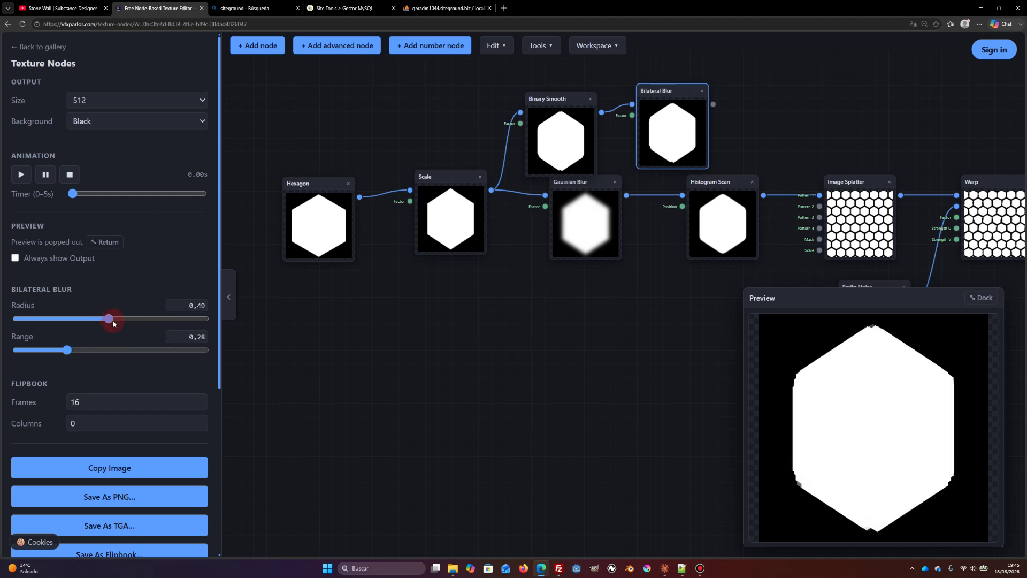
drag(109, 318, 133, 318)
drag(82, 352, 101, 350)
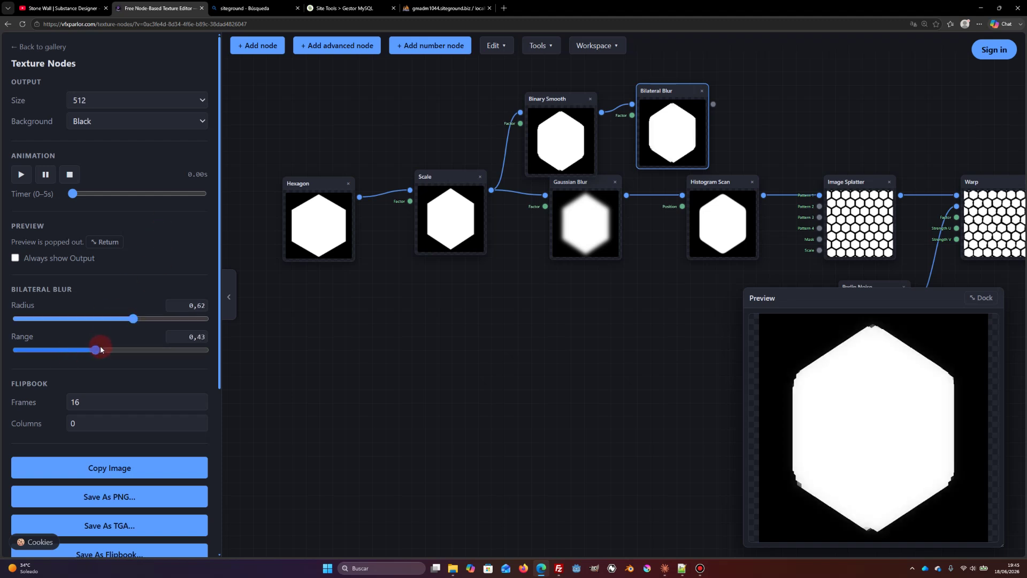
Delete the Bilateral Blur and Binary Smooth nodes
click(703, 92)
click(577, 126)
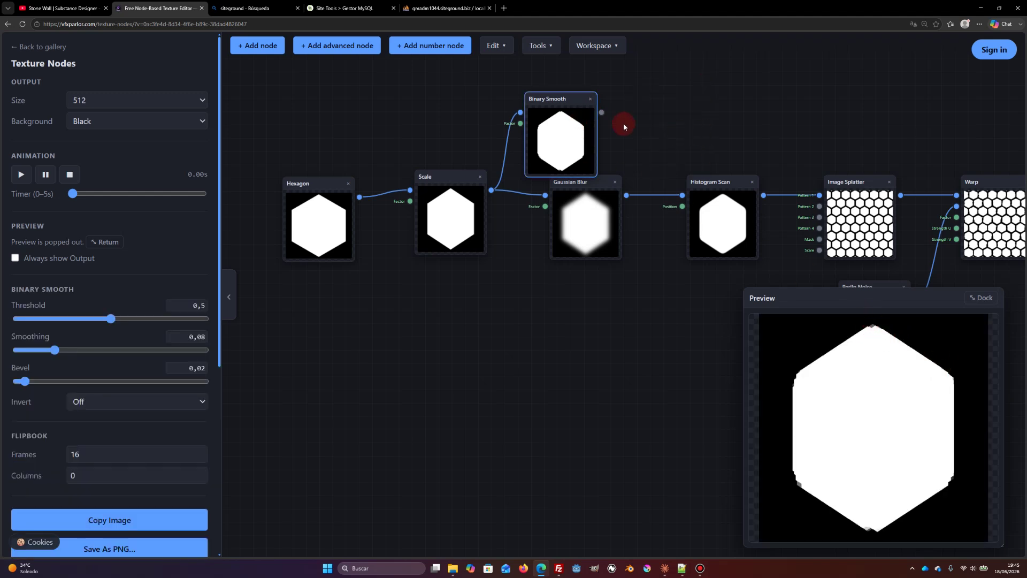
click(591, 99)
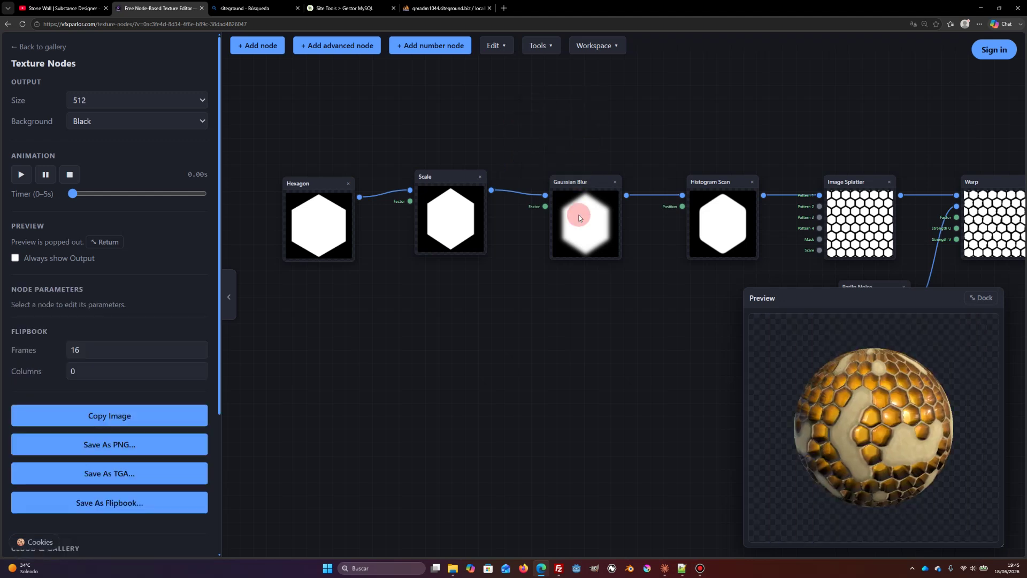
Inspect the Gaussian Blur, Histogram Scan and Image Splatter nodes in turn, testing the splatter's Count Y around 8
click(580, 217)
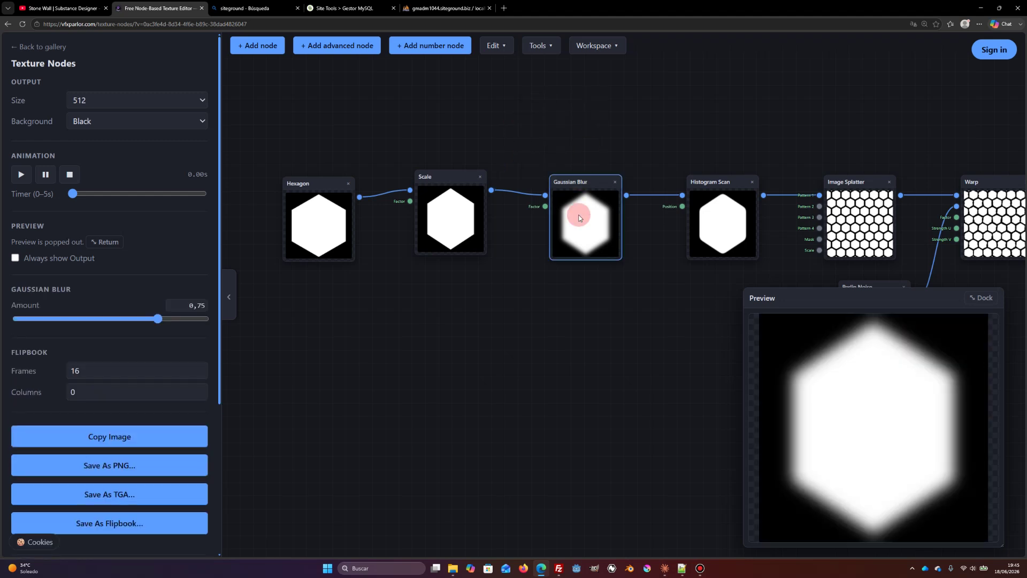
click(730, 235)
drag(730, 238, 591, 242)
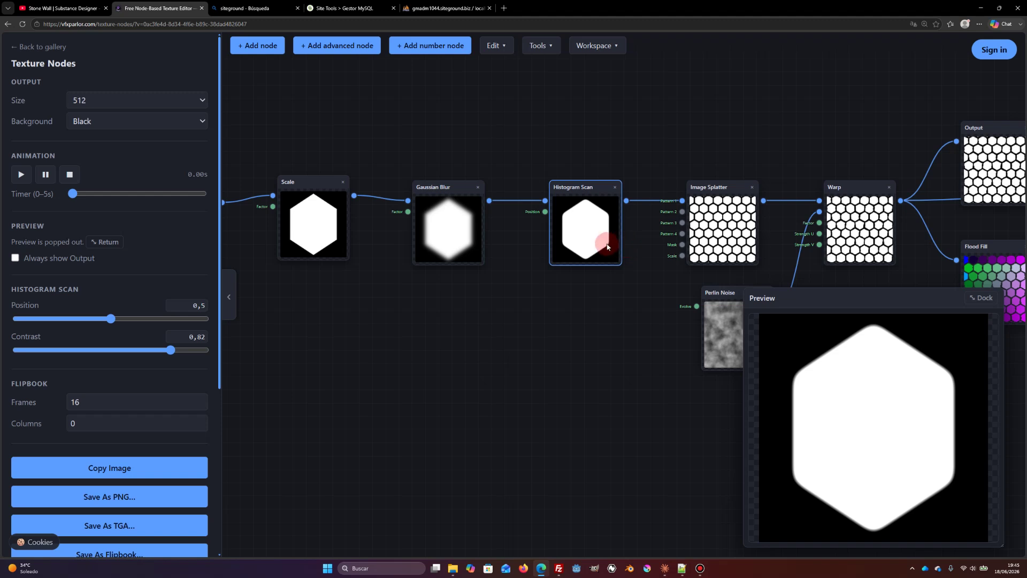
drag(672, 244, 650, 222)
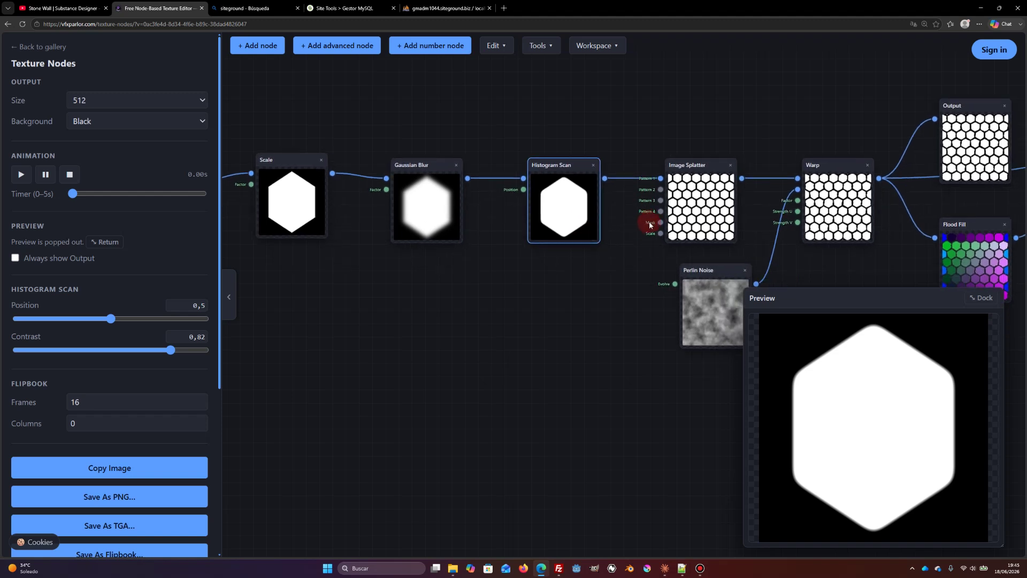
click(697, 165)
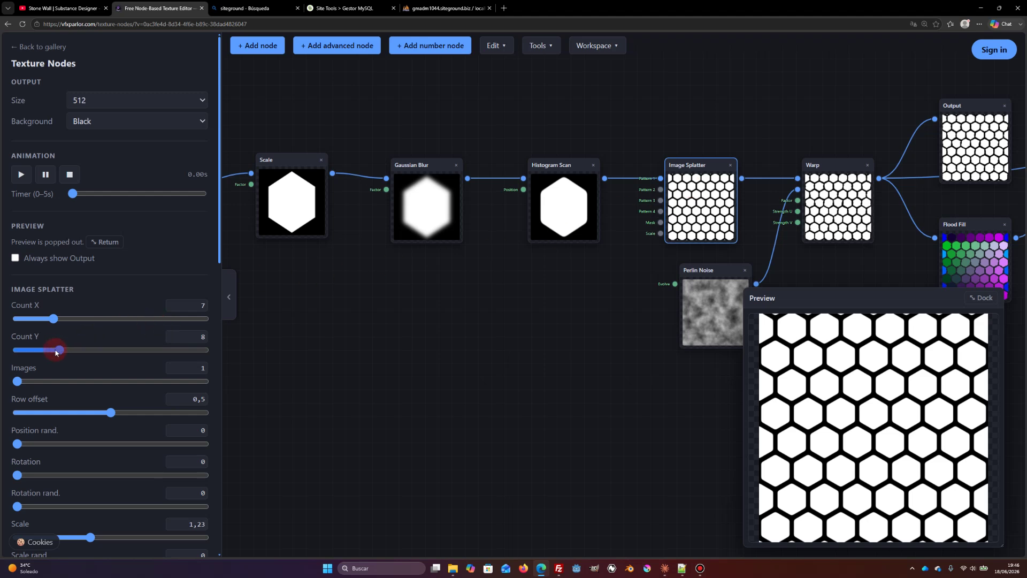
drag(55, 350, 58, 351)
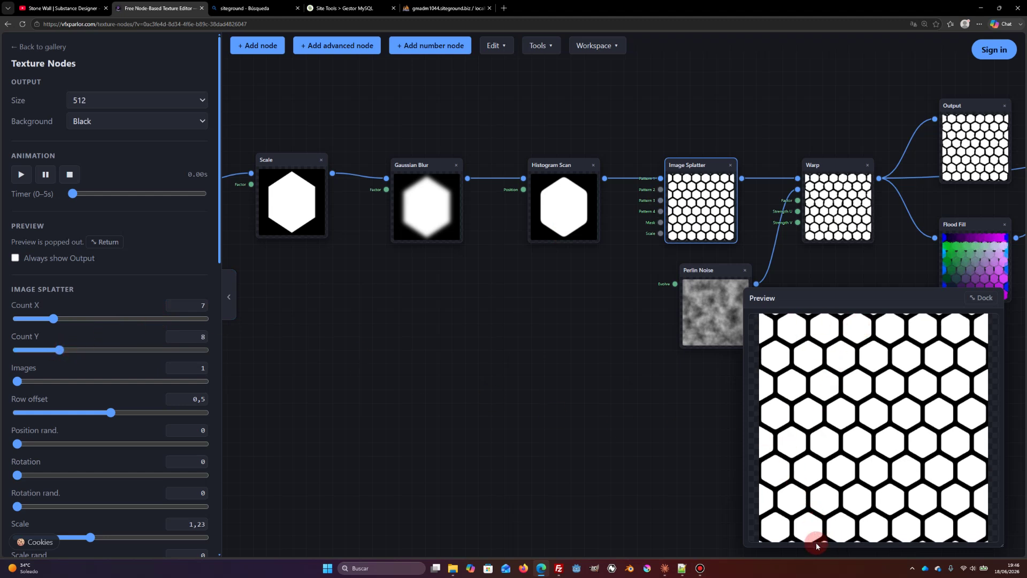
drag(55, 350, 60, 353)
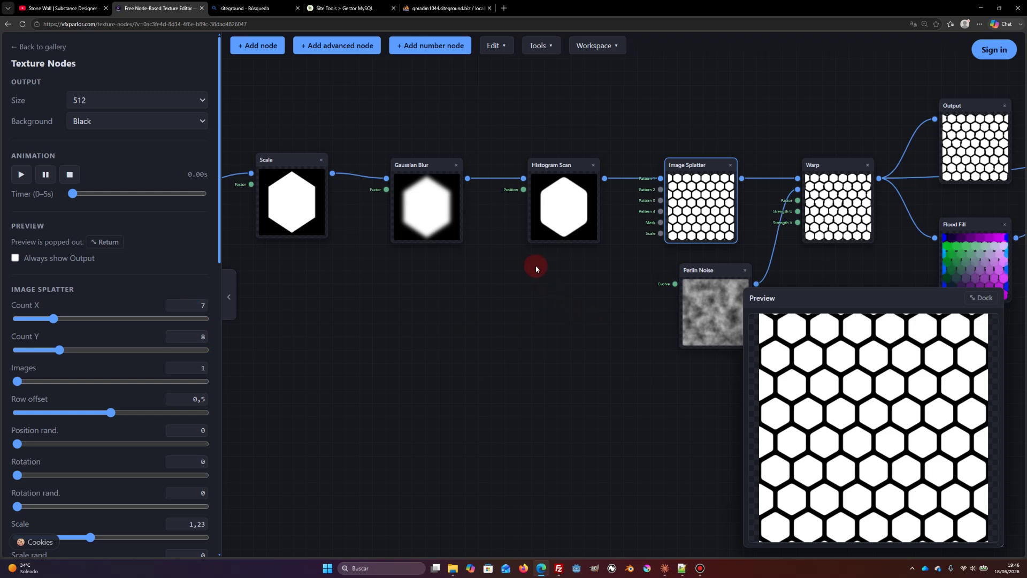
Set the Scale node's Scale U and Scale V both to 1 and preview the Warp node
click(288, 201)
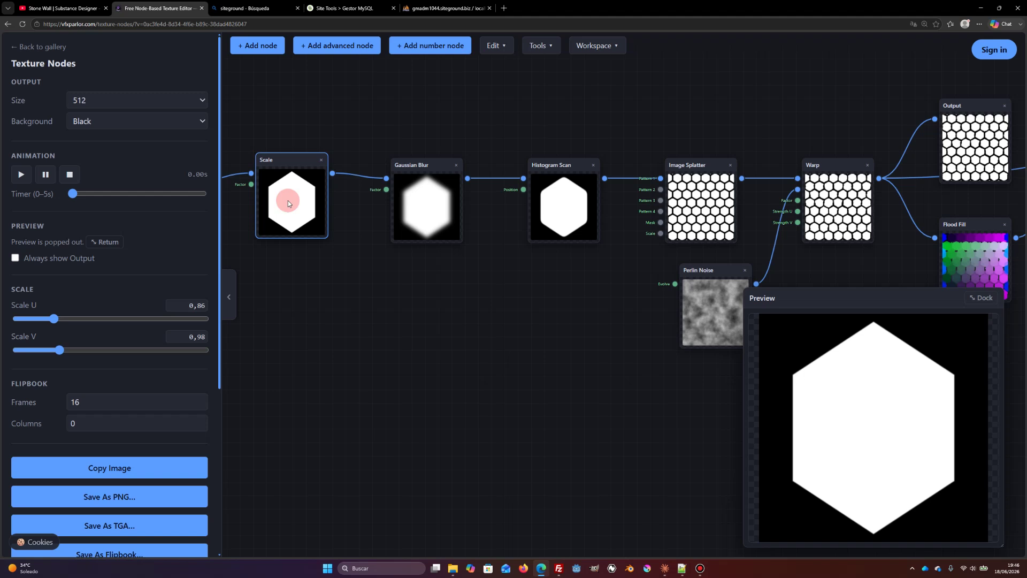
click(189, 309)
text(1)
click(190, 335)
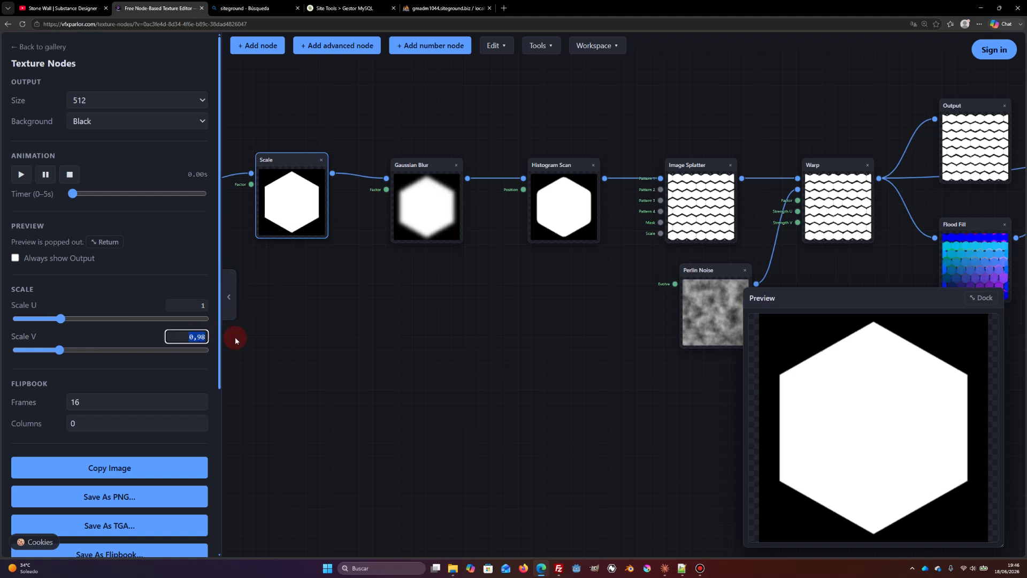
text(1)
click(830, 210)
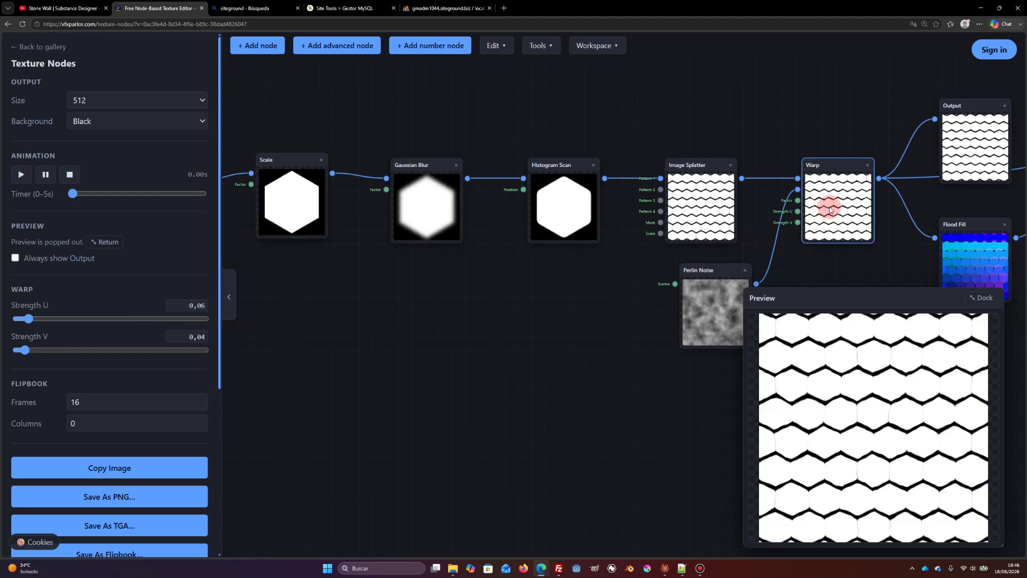
Undo the last two edits to the node graph and preview the Warp node
key(ctrl+z)
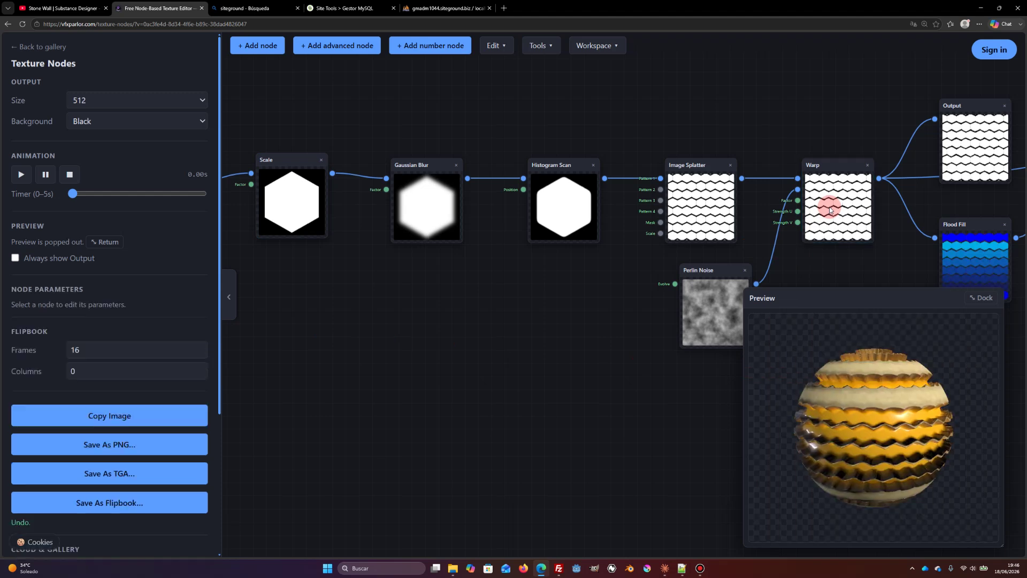
key(ctrl+z)
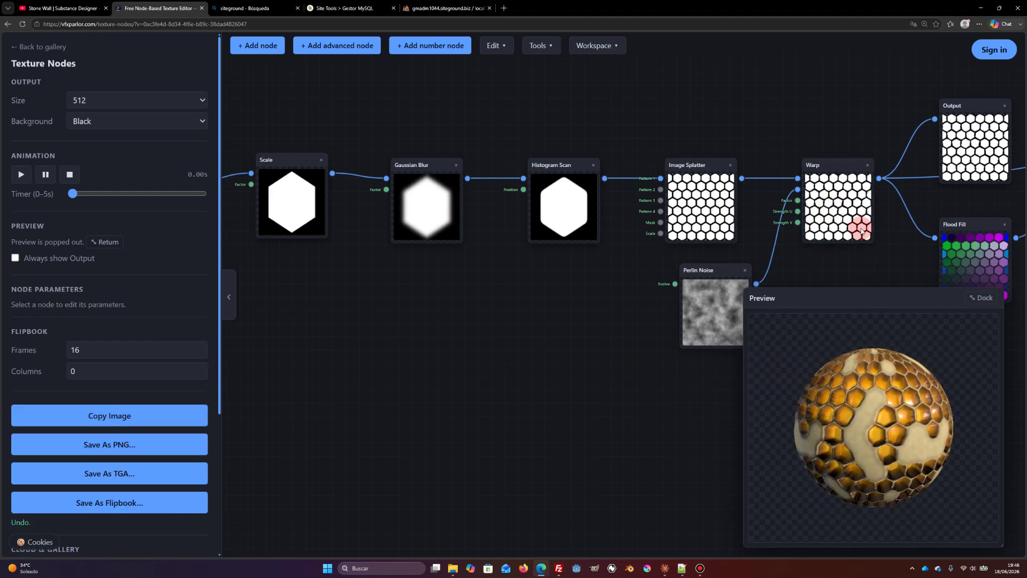
click(839, 217)
click(833, 242)
middle_drag(834, 242, 785, 242)
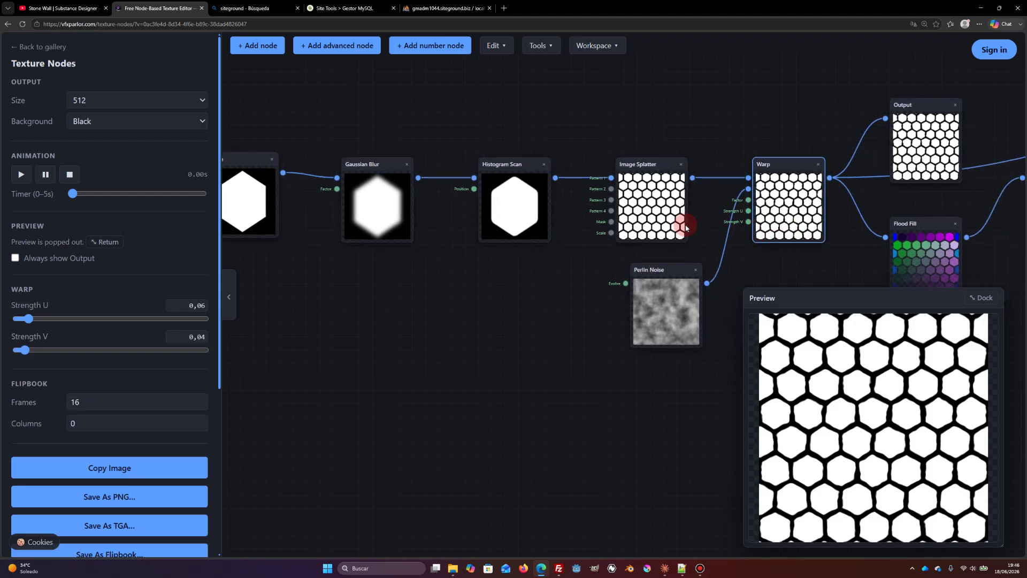
Review the Image Splatter node's count, offset, rotation, scale and randomization parameters
click(671, 216)
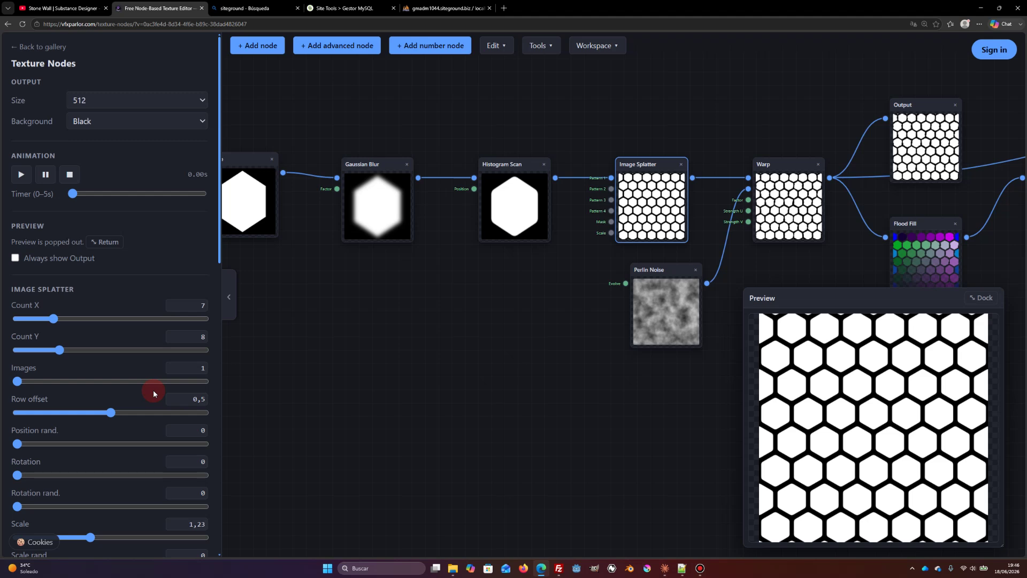
scroll(153, 393, down, 5)
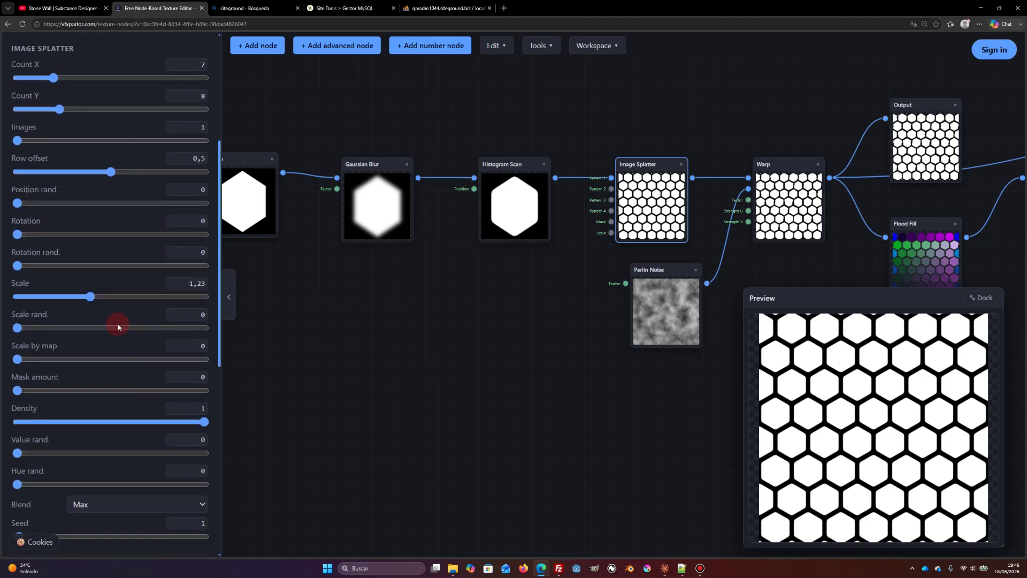
mouse_move(17, 335)
mouse_down()
mouse_move(66, 328)
mouse_move(8, 329)
mouse_up()
click(669, 265)
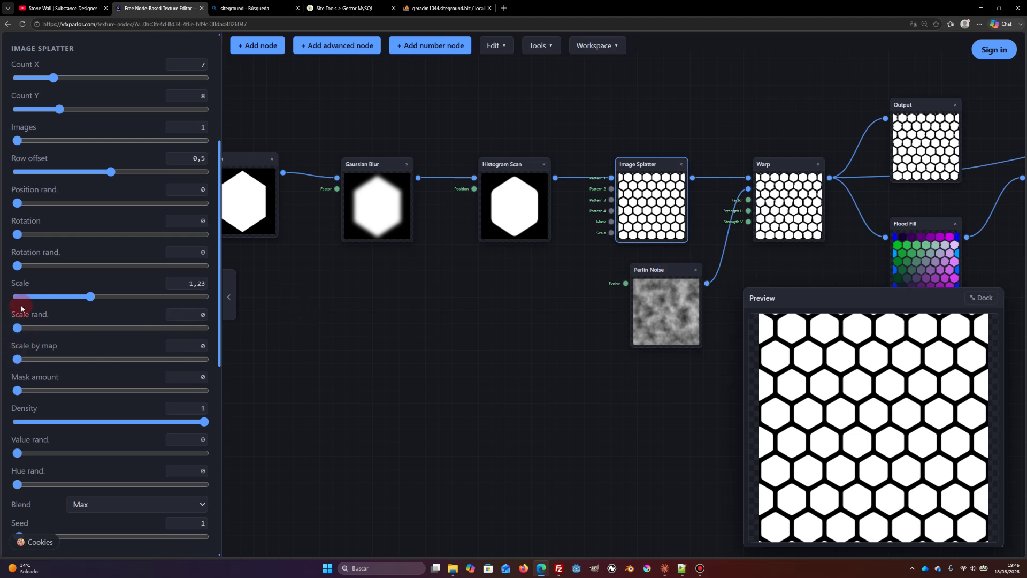
drag(549, 364, 394, 422)
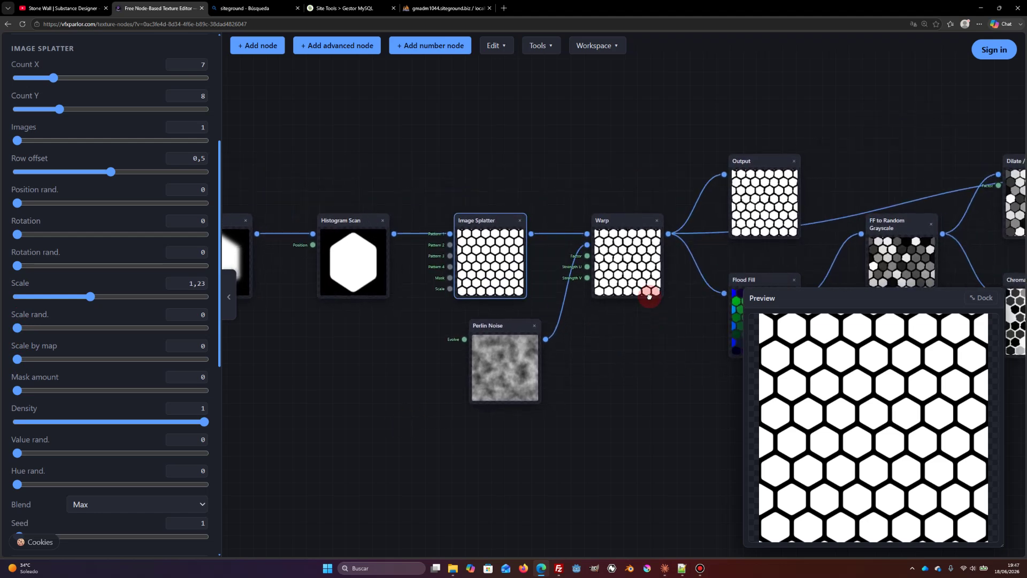
Examine how the Warp node distorts the tiled hexagons using the Perlin Noise node as its second input
scroll(649, 291, down, 1)
click(508, 294)
click(634, 198)
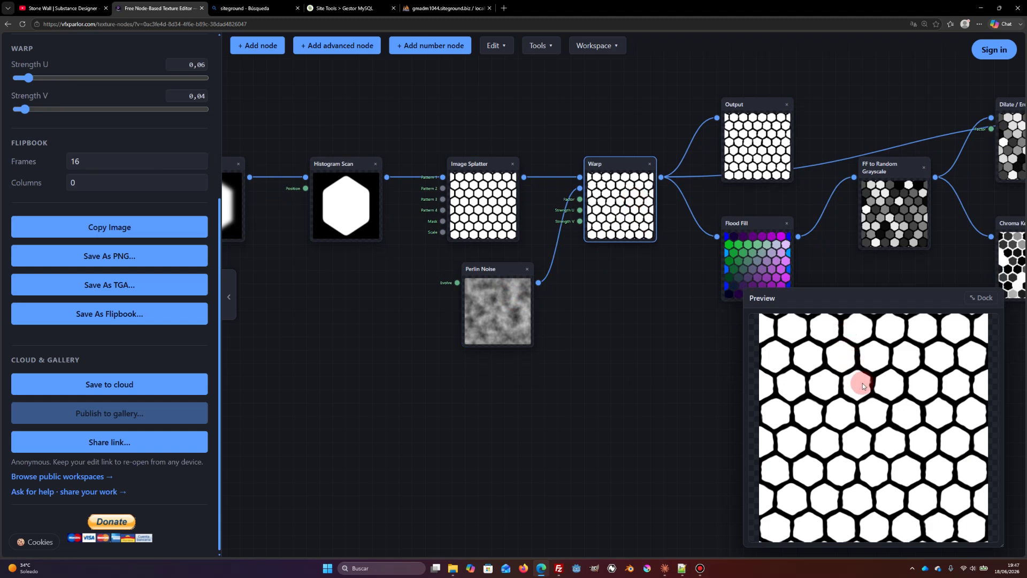
click(510, 313)
click(643, 208)
click(550, 288)
click(535, 280)
drag(640, 305, 577, 300)
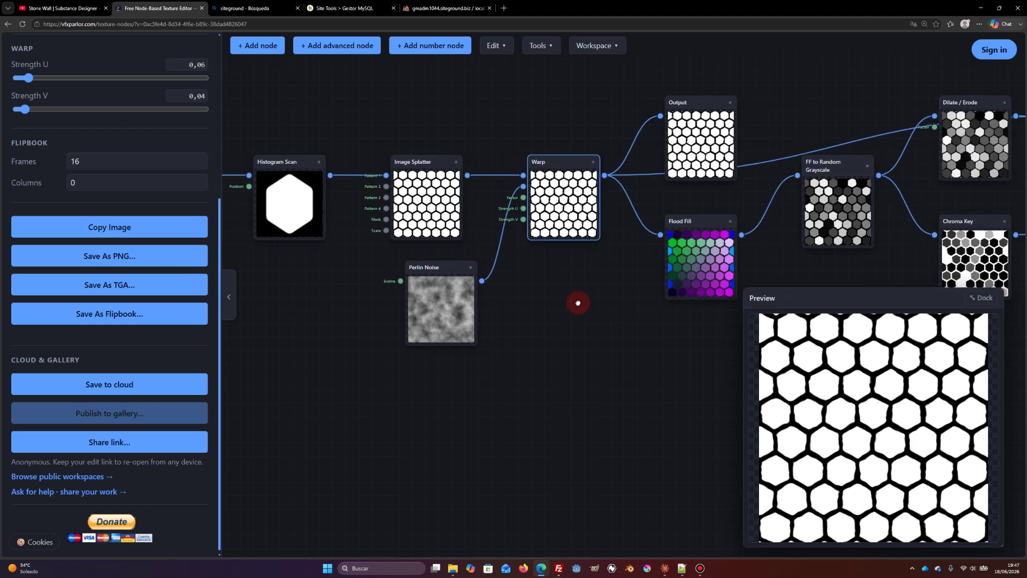
Delete the Output node fed by the Warp node, and preview the Flood Fill node with its Threshold setting
drag(605, 250, 519, 270)
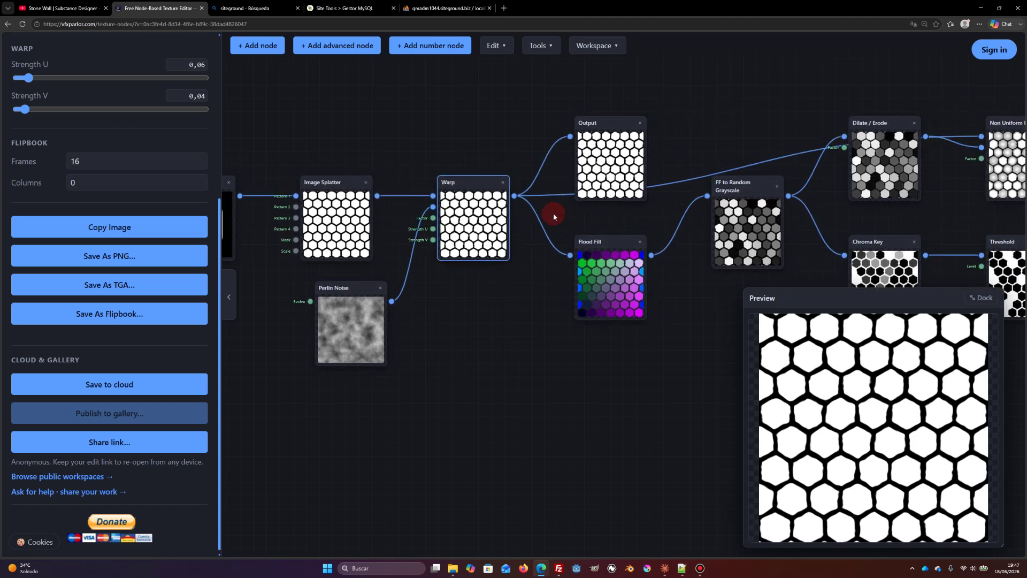
click(640, 123)
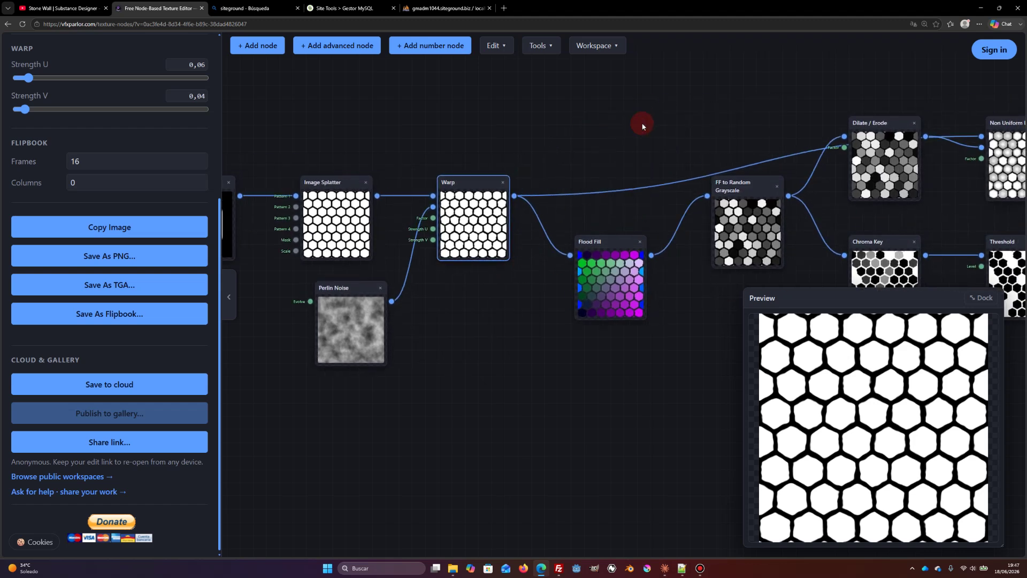
click(611, 242)
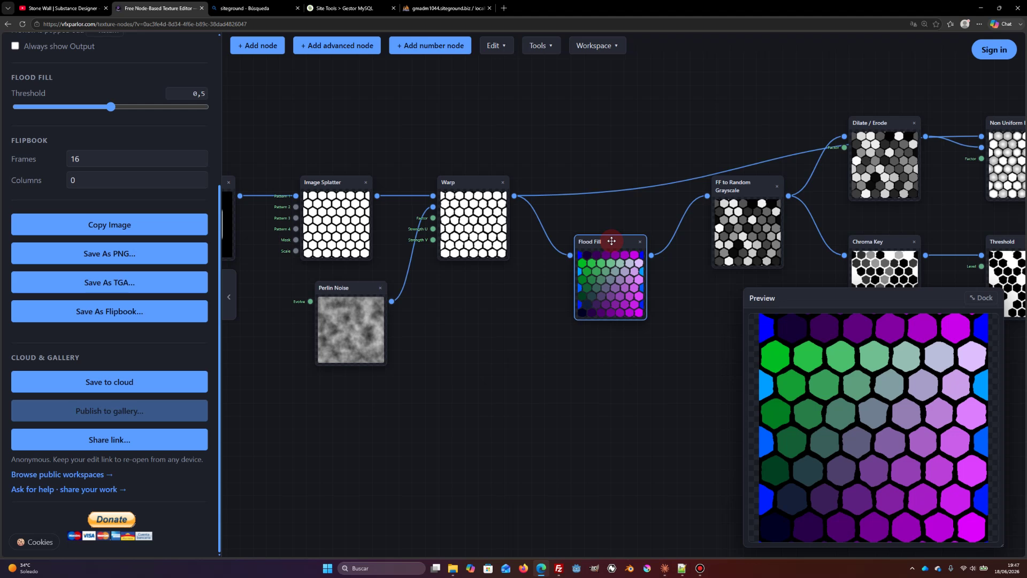
scroll(172, 206, up, 3)
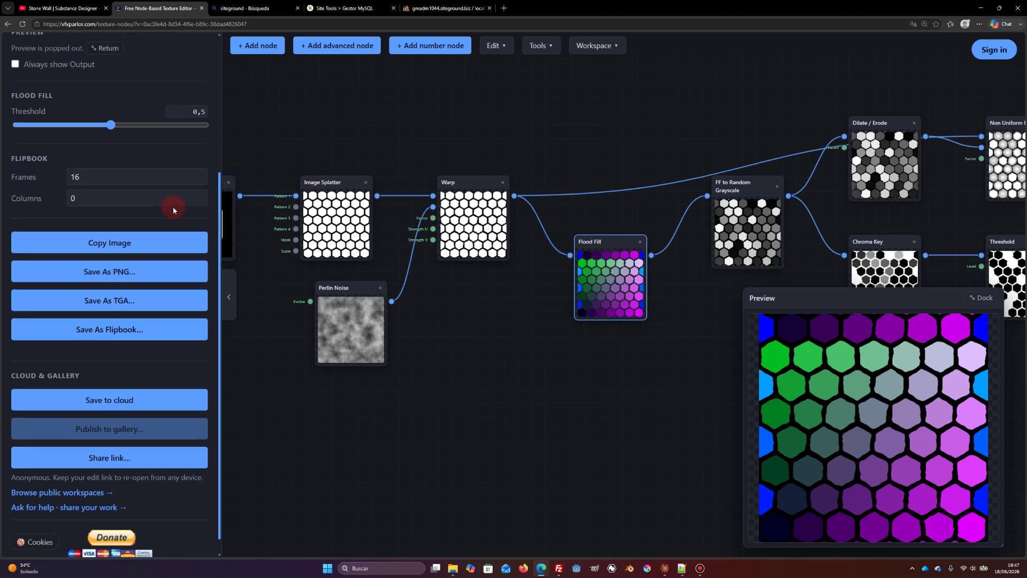
scroll(164, 234, up, 2)
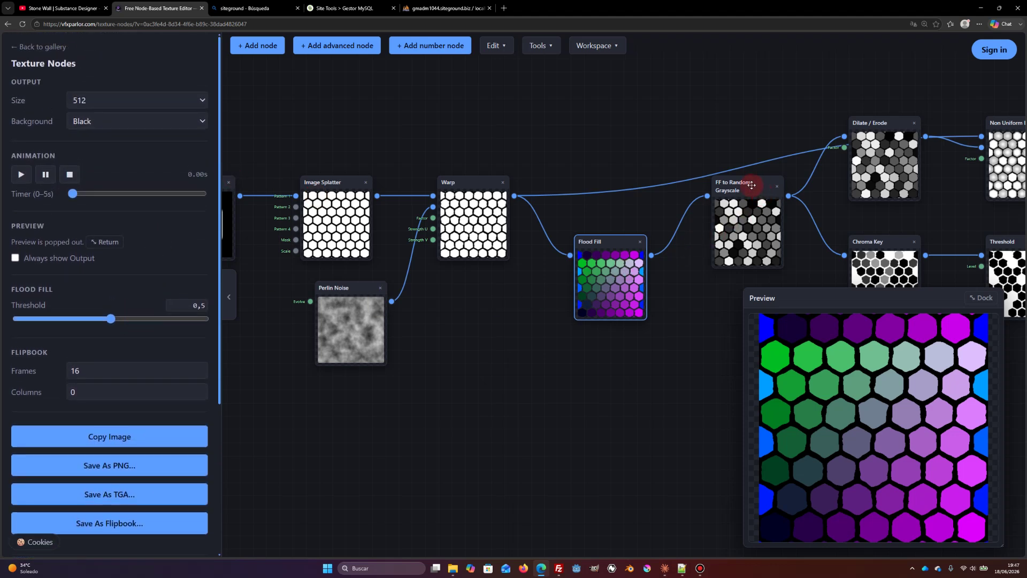
Add an FF to Random Color node above FF to Random Grayscale and connect the Flood Fill output to it
double_click(570, 120)
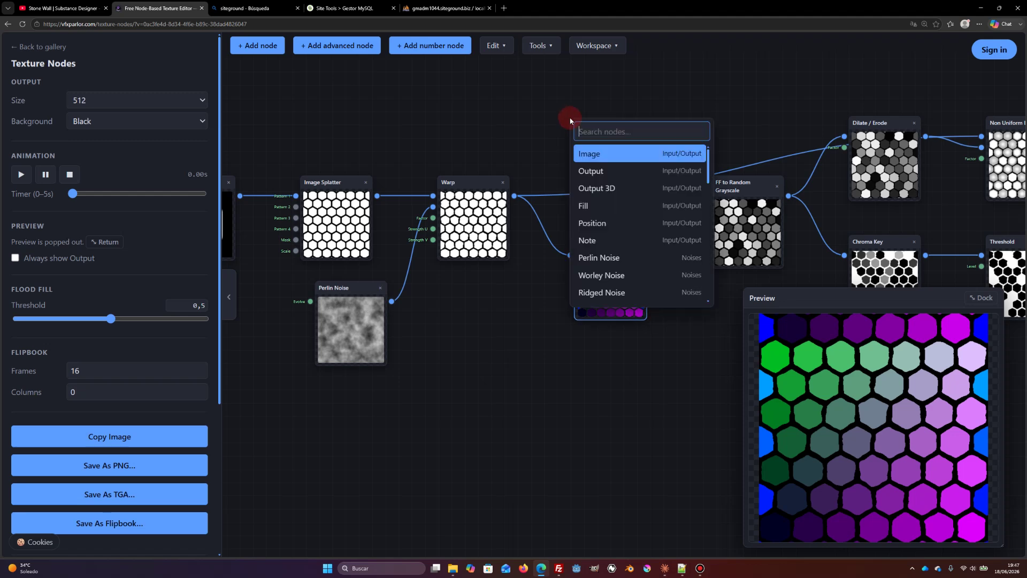
text(FF)
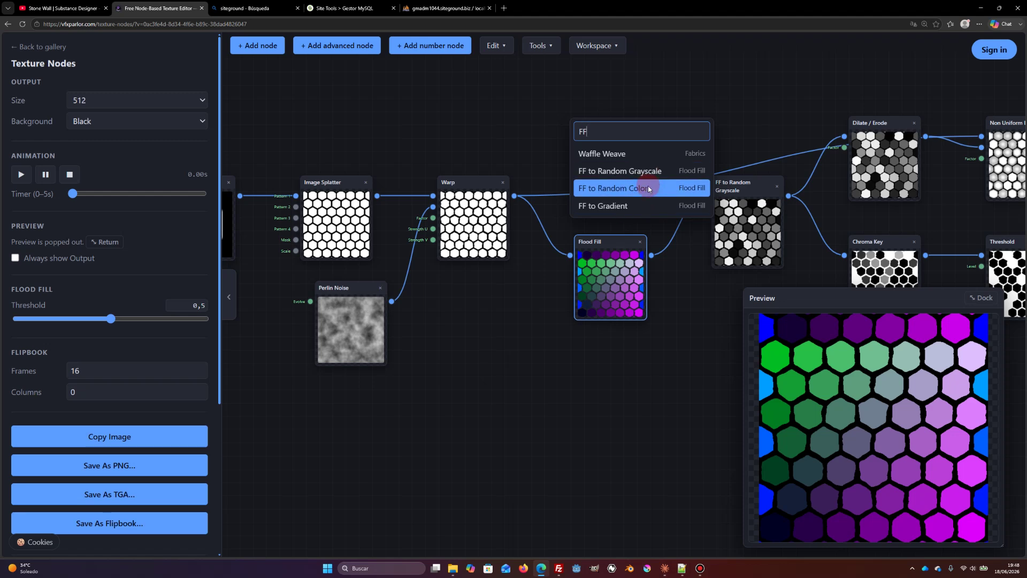
click(620, 188)
drag(596, 113, 751, 97)
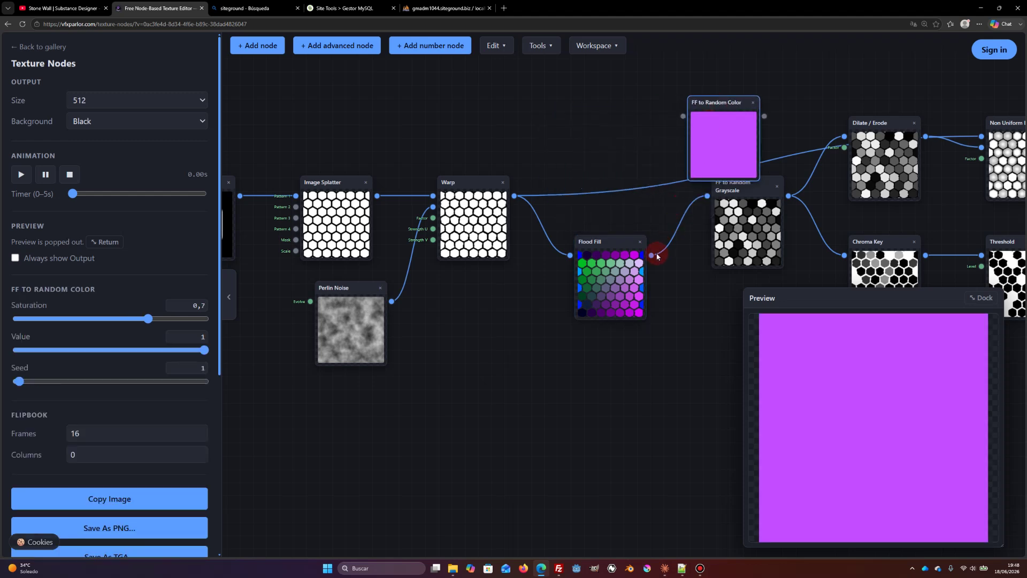
drag(652, 255, 683, 116)
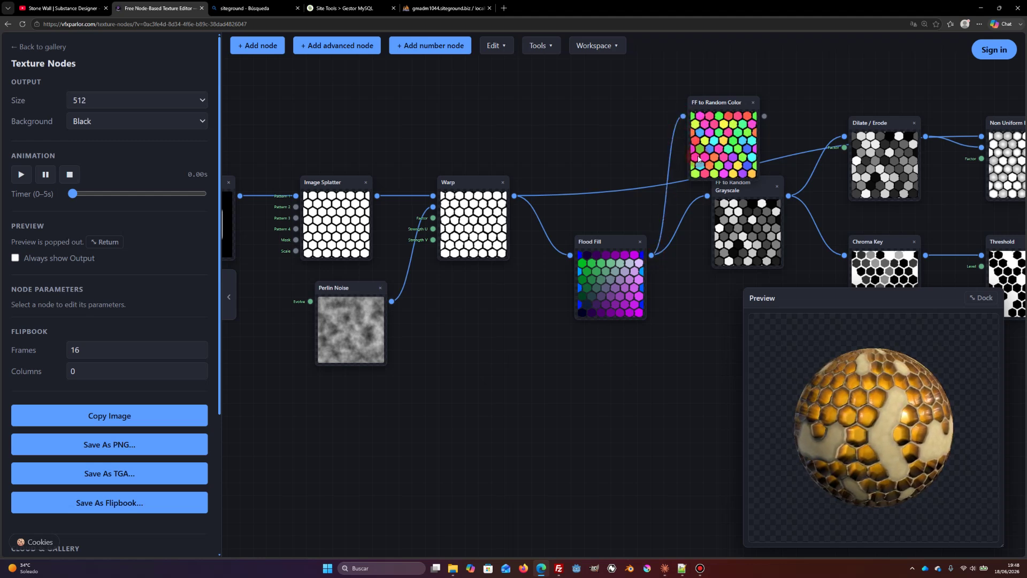
Add an FF to Gradient node below FF to Random Grayscale, connect the Flood Fill output to it and preview the gradient
right_click(607, 140)
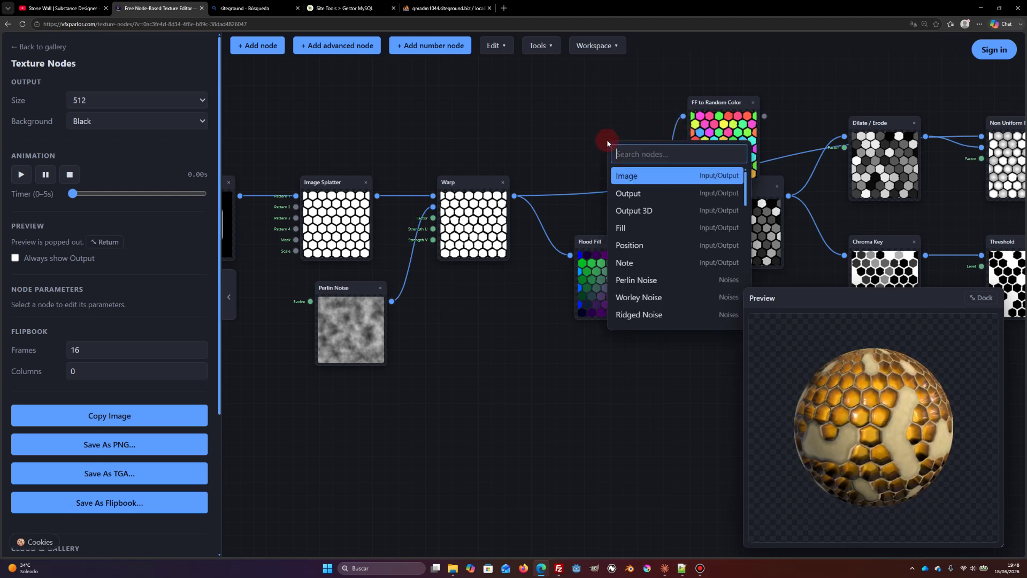
text(ff)
click(647, 225)
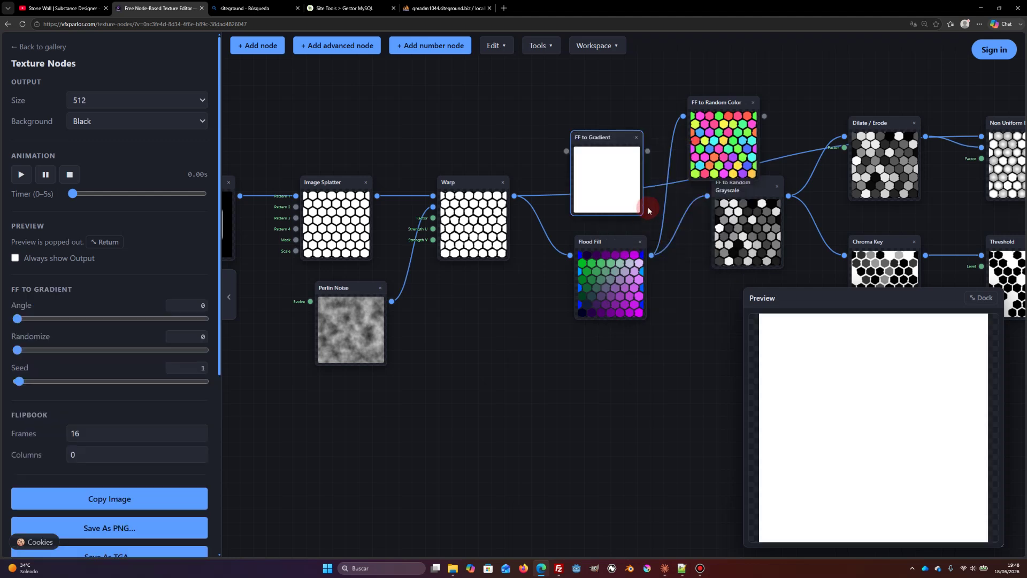
drag(592, 171, 715, 318)
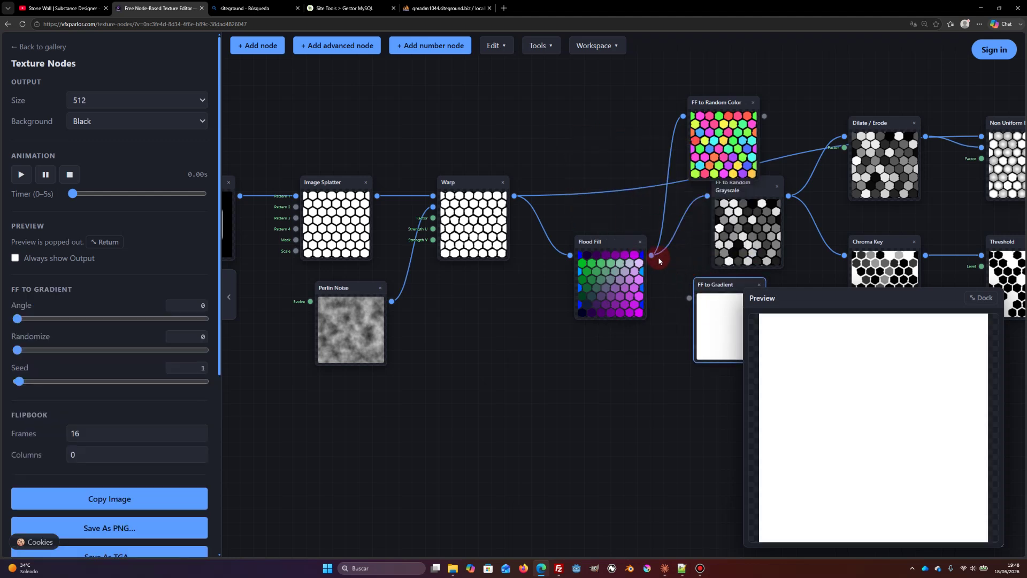
drag(655, 258, 626, 272)
click(686, 287)
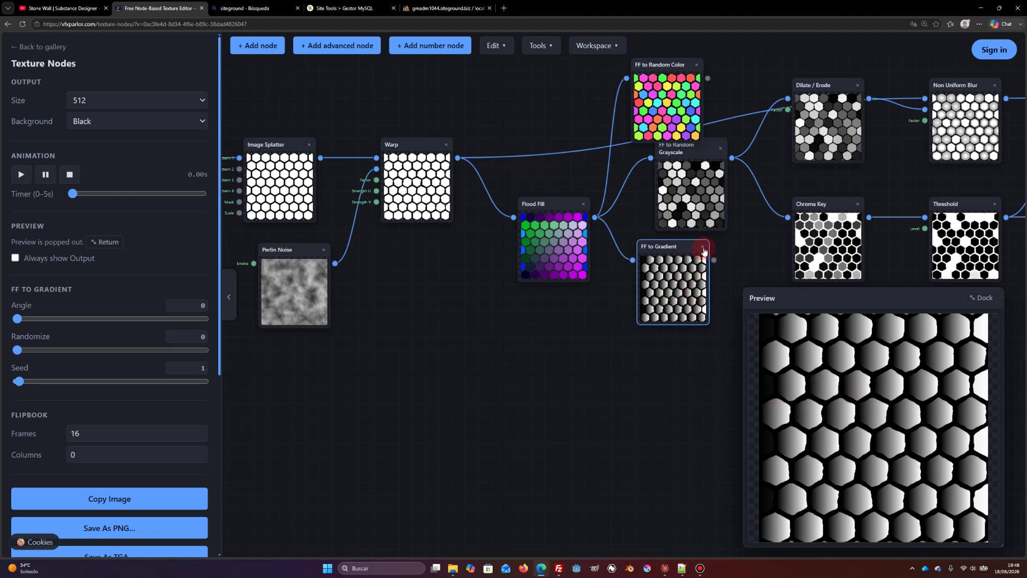
Delete the FF to Gradient and FF to Random Color nodes
click(703, 250)
drag(701, 195, 697, 277)
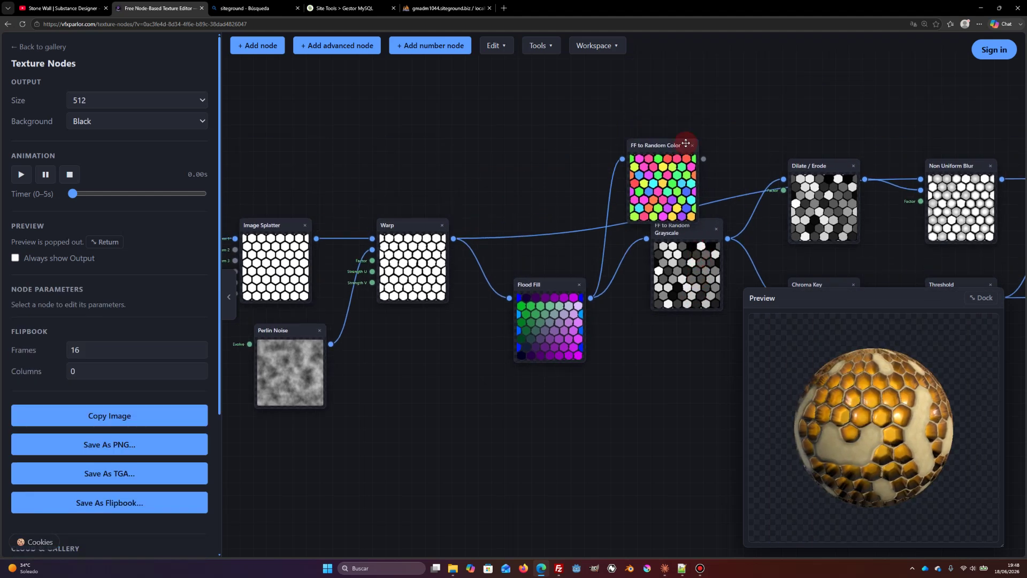
click(692, 145)
drag(722, 204, 648, 126)
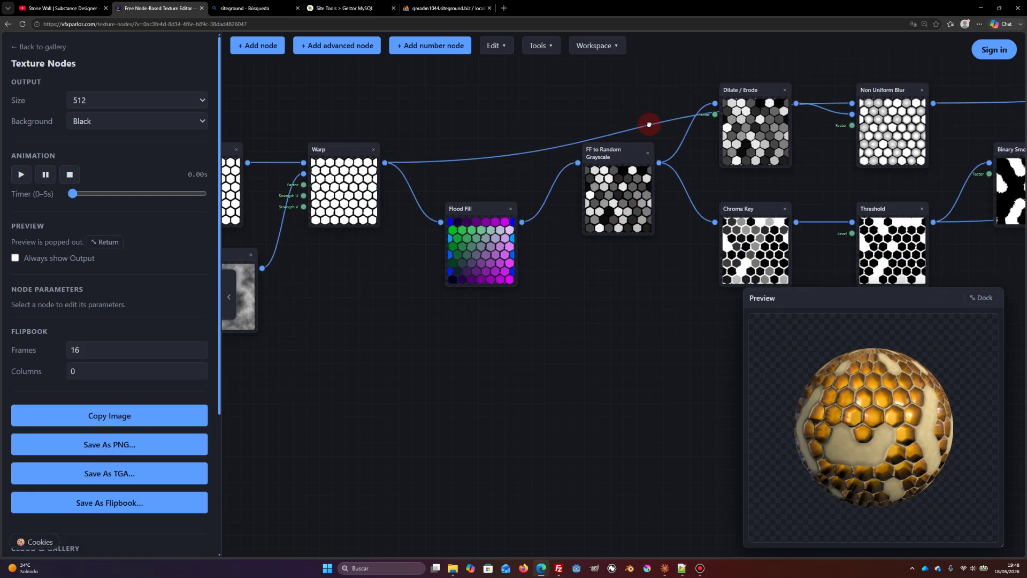
Preview the FF to Random Grayscale, Dilate / Erode and Non Uniform Blur nodes in turn
click(622, 196)
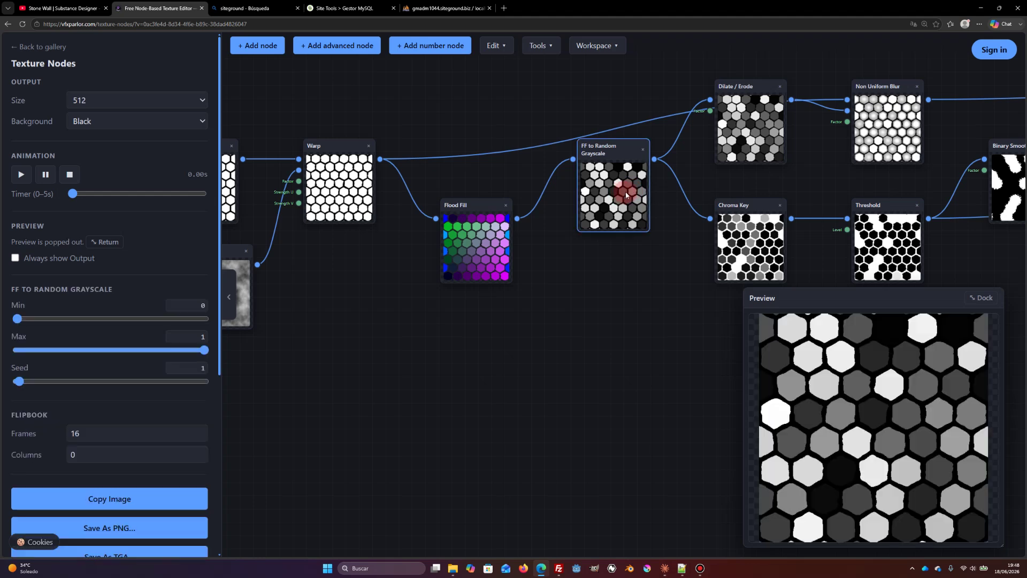
click(752, 135)
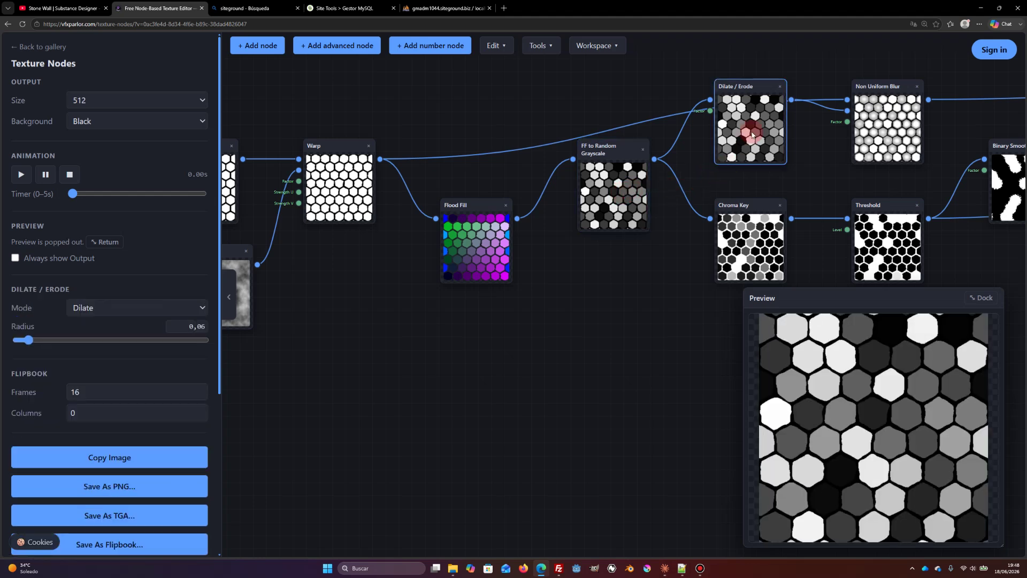
drag(752, 134, 653, 142)
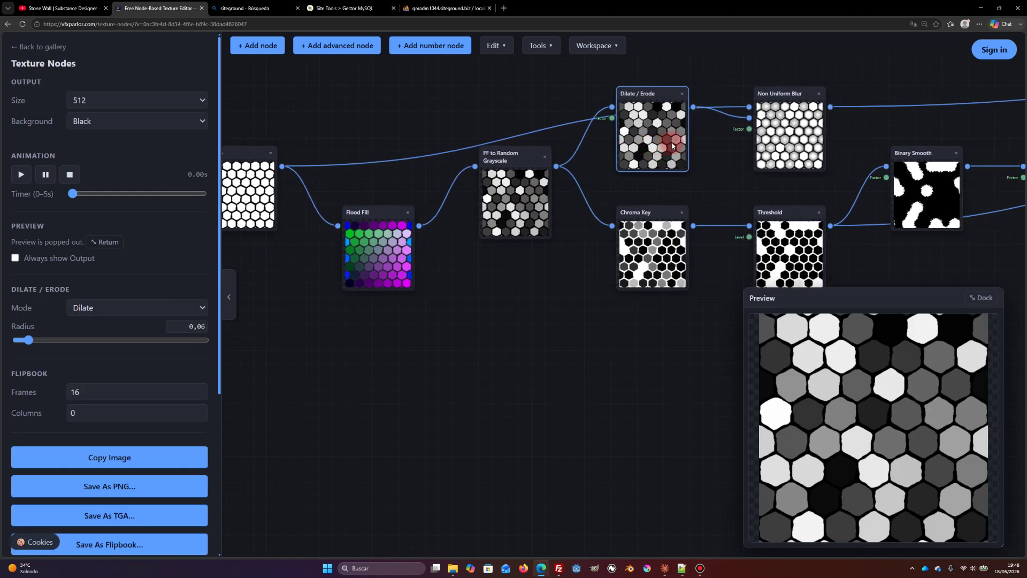
click(792, 134)
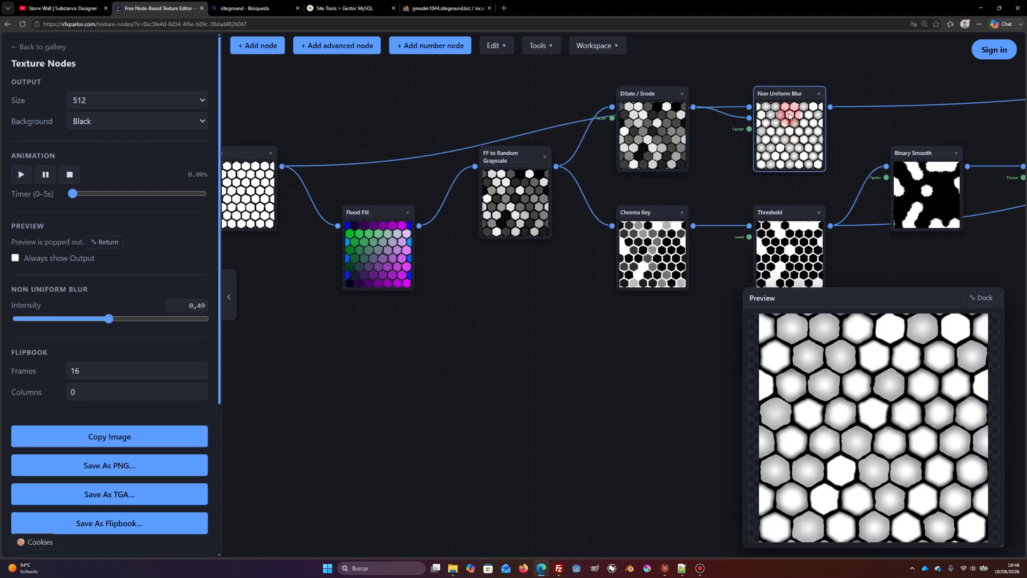
click(791, 106)
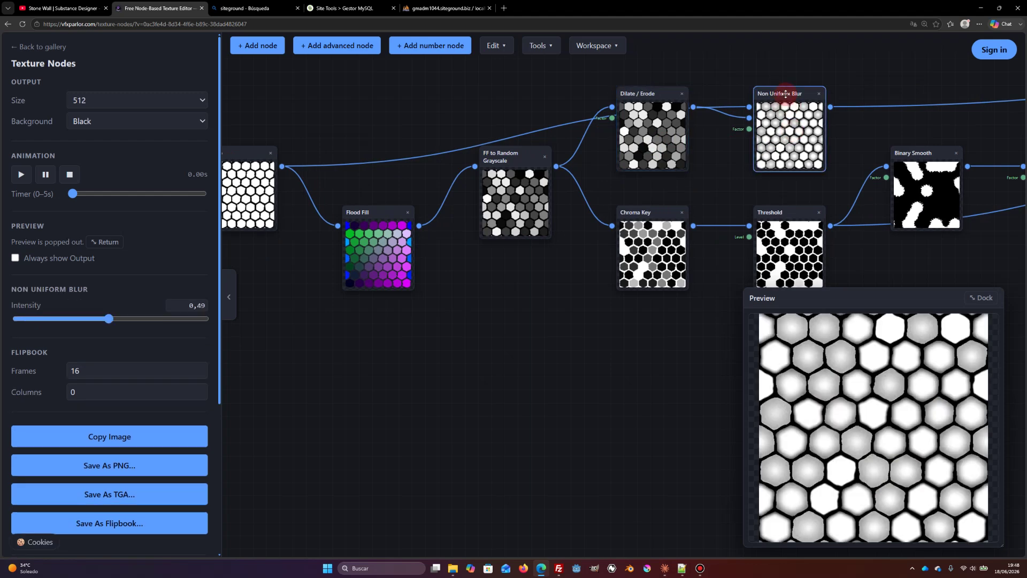
click(716, 111)
mouse_move(775, 93)
mouse_down()
mouse_move(768, 75)
mouse_move(772, 87)
mouse_up()
Compare the Warp and Dilate / Erode images that feed the Non Uniform Blur node with its blurred result
click(272, 176)
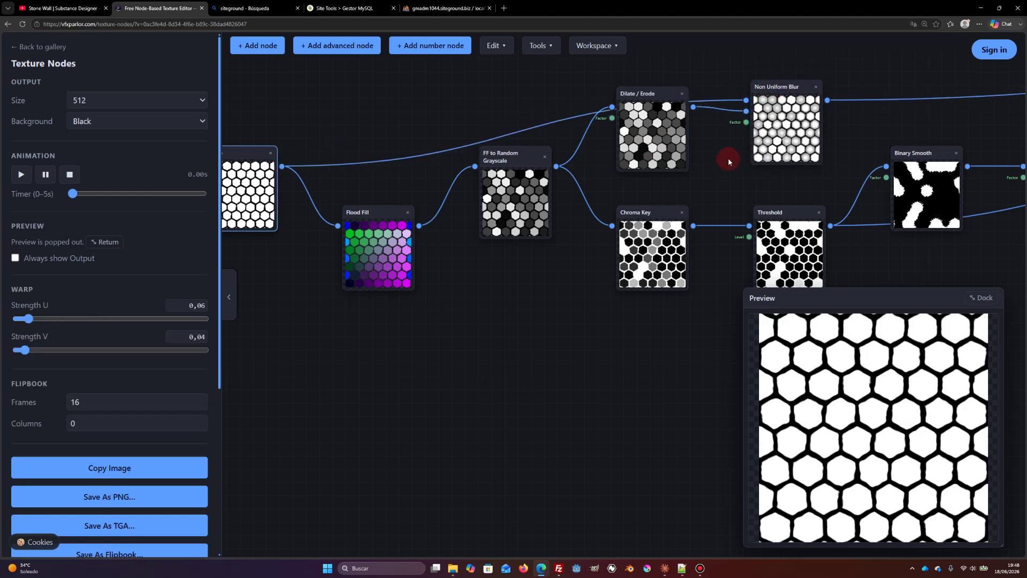
click(669, 131)
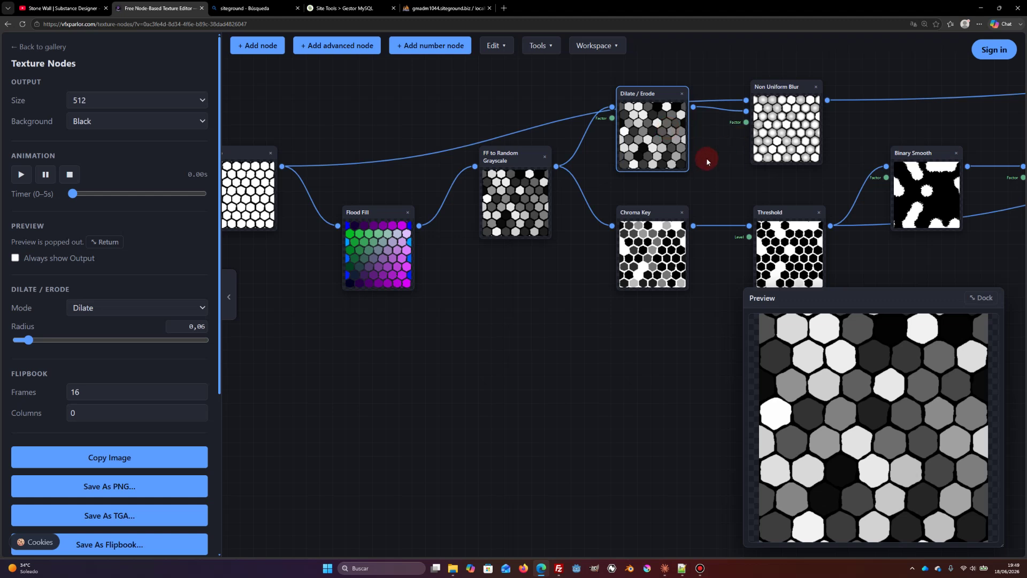
click(664, 109)
click(655, 139)
click(793, 135)
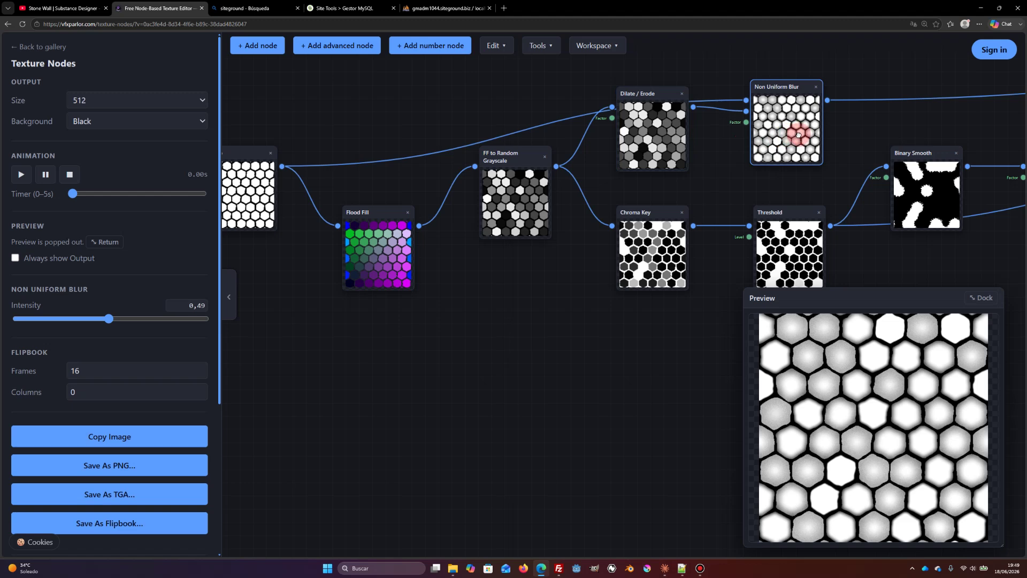
Preview the Threshold node, and inspect the Chroma Key node's colour, acceptance, cutoff and falloff settings
middle_drag(792, 135, 763, 126)
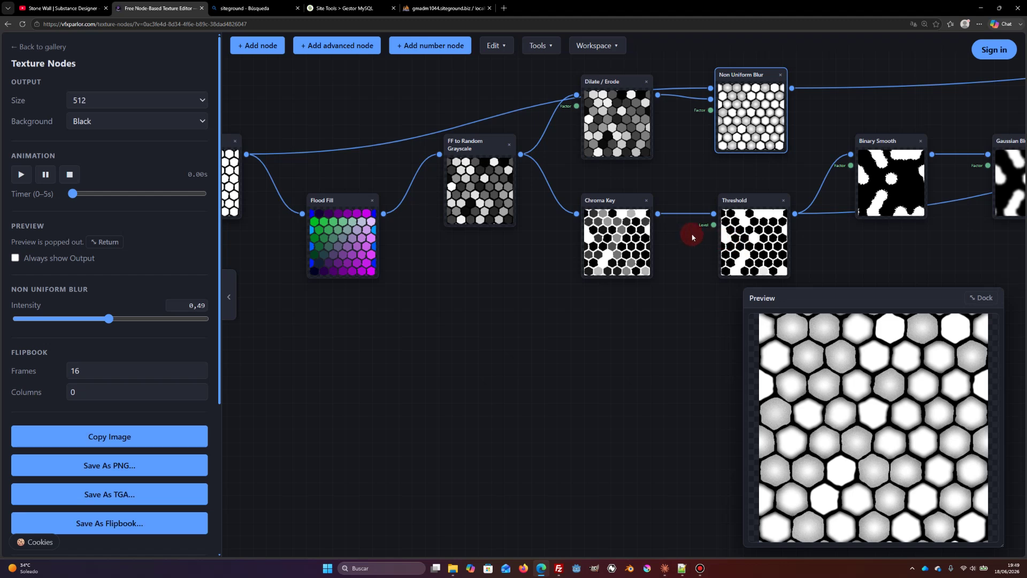
click(755, 237)
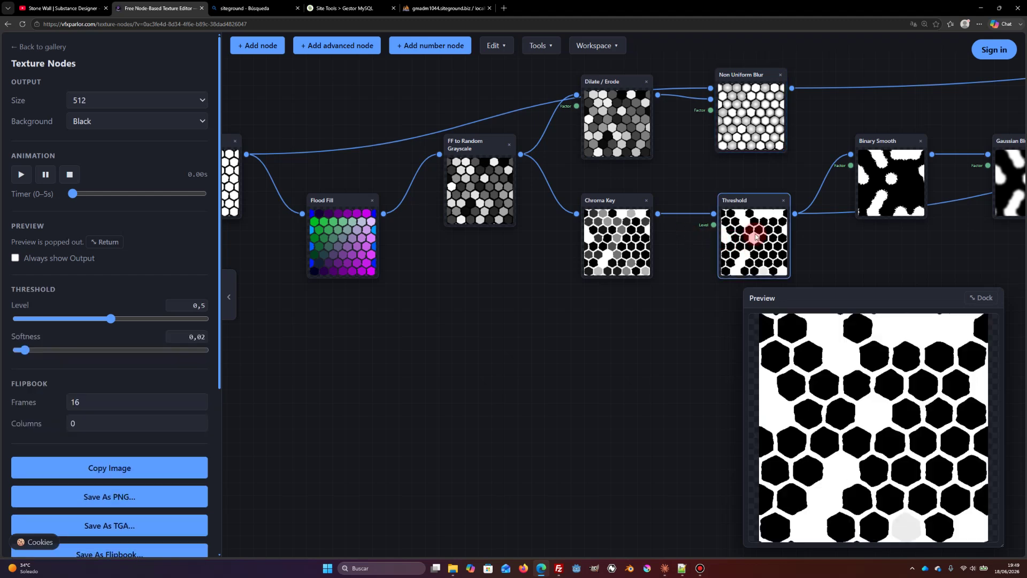
click(609, 219)
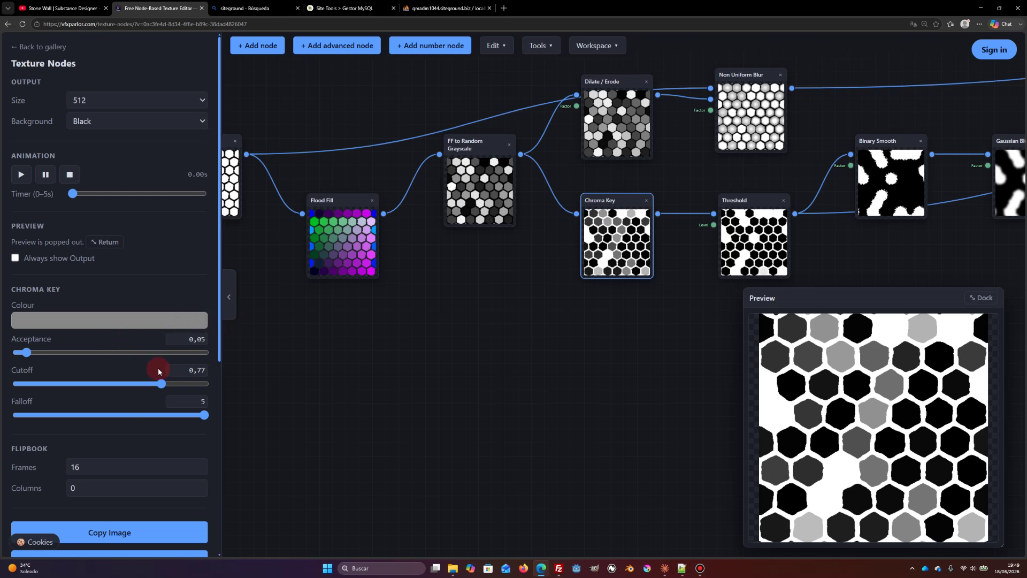
Preview the Threshold, Binary Smooth and Gaussian Blur nodes in turn and inspect their settings
click(771, 247)
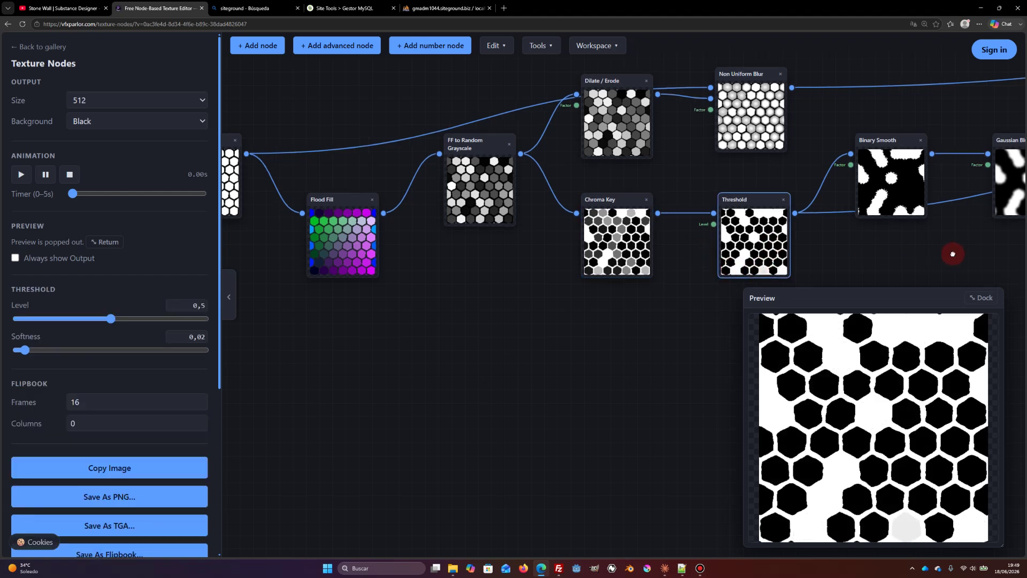
drag(953, 257, 609, 194)
click(604, 181)
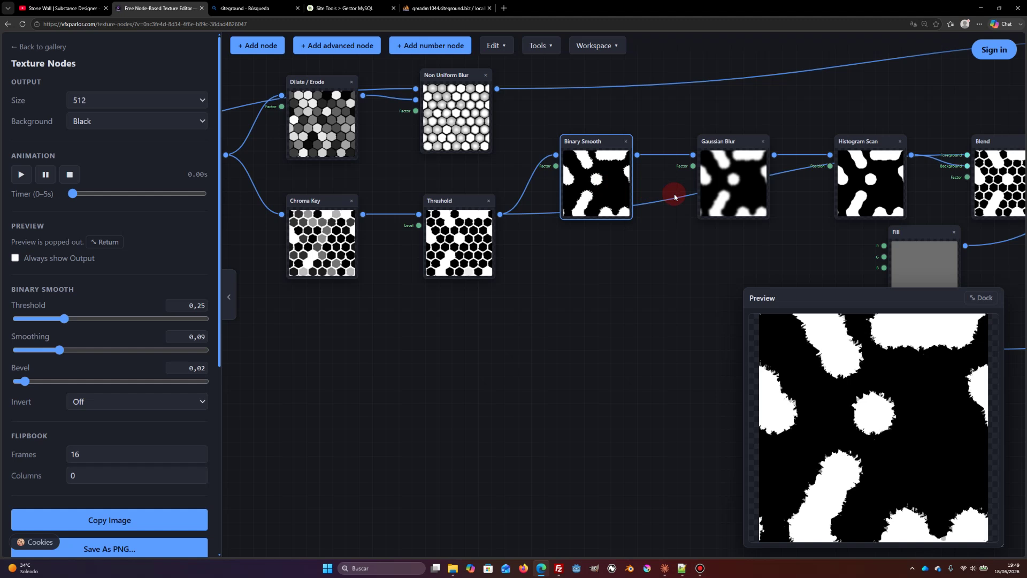
click(741, 165)
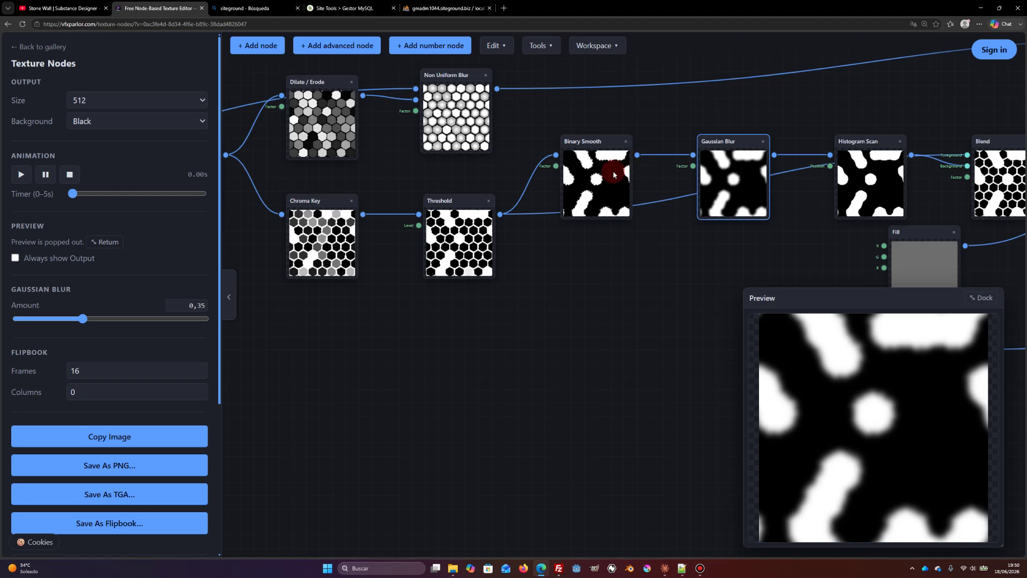
click(741, 182)
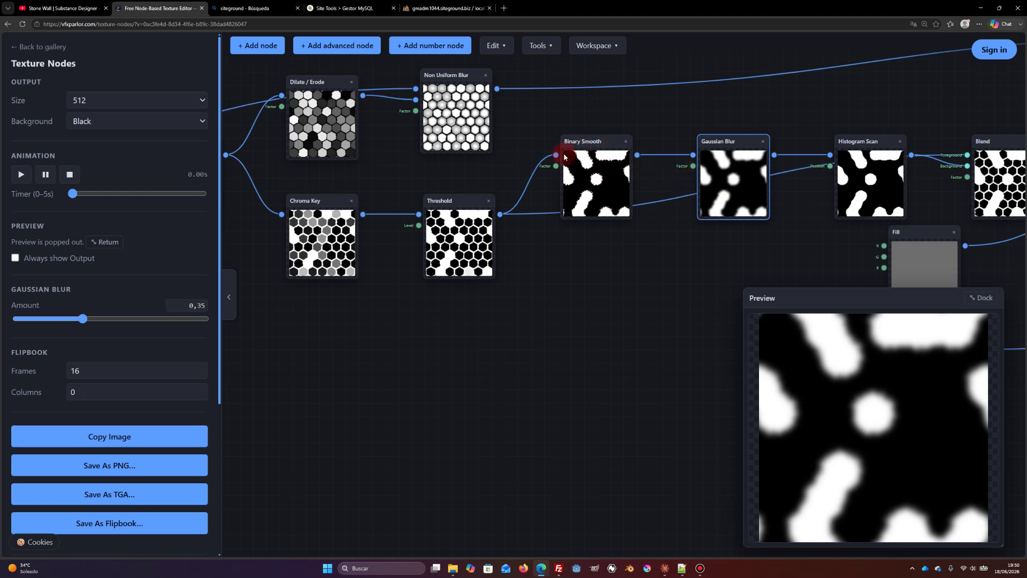
Bypass the Binary Smooth node by wiring Threshold directly into Gaussian Blur, and restore the original connections
drag(556, 156, 694, 156)
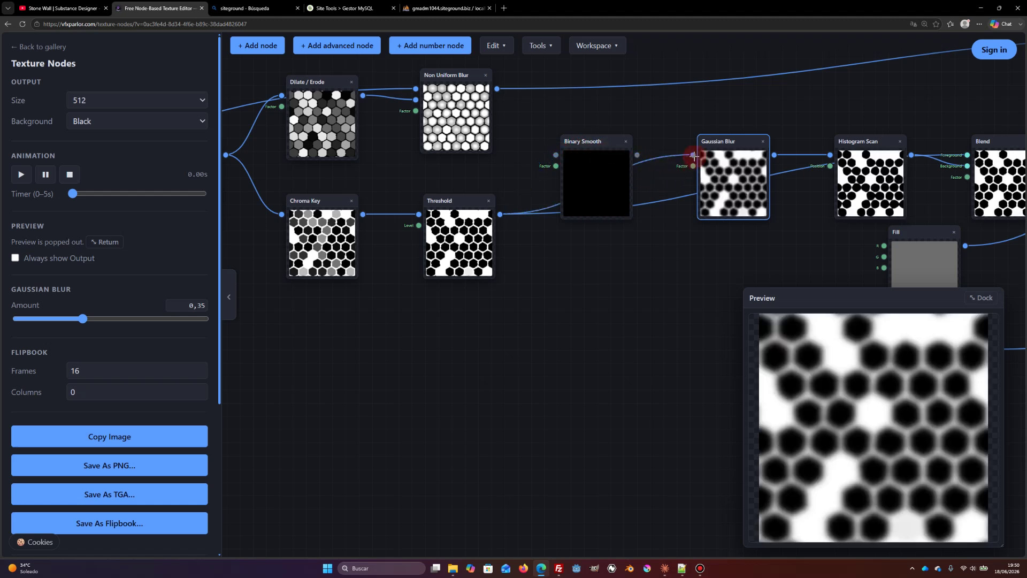
click(858, 192)
drag(692, 155, 557, 157)
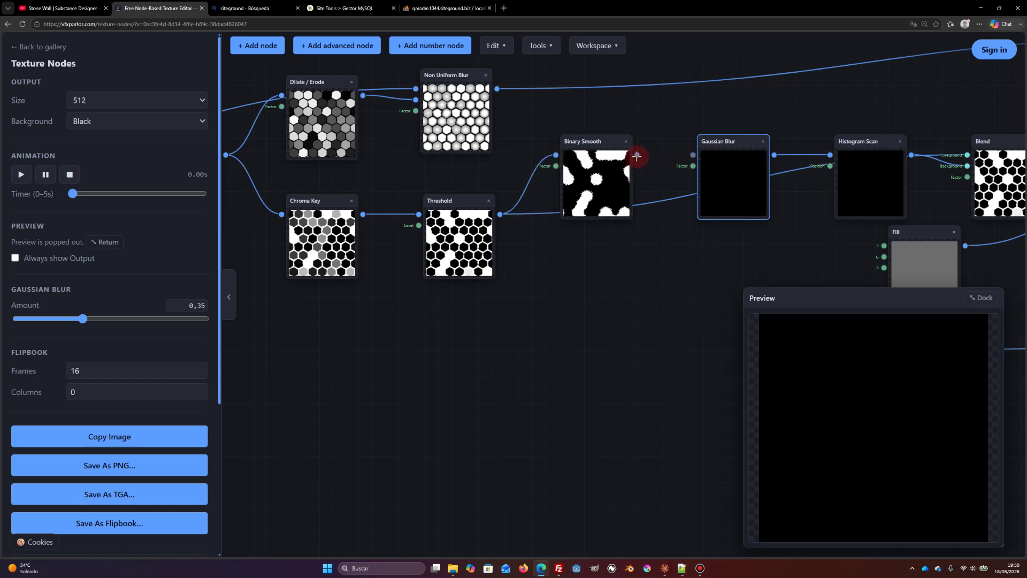
drag(637, 155, 693, 156)
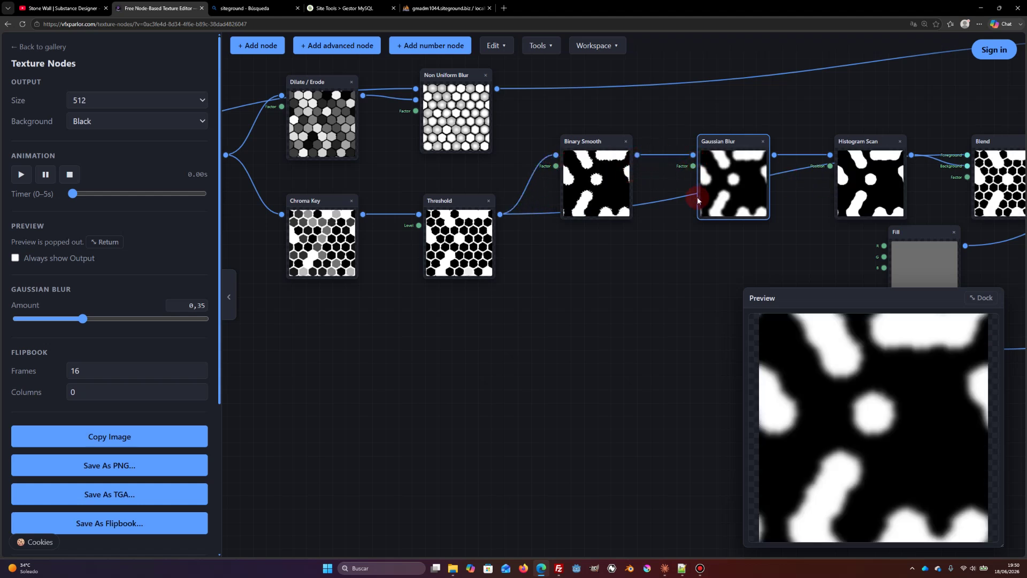
Compare the Binary Smooth output with its Gaussian Blur, and inspect the Histogram Scan node's position and contrast
click(575, 163)
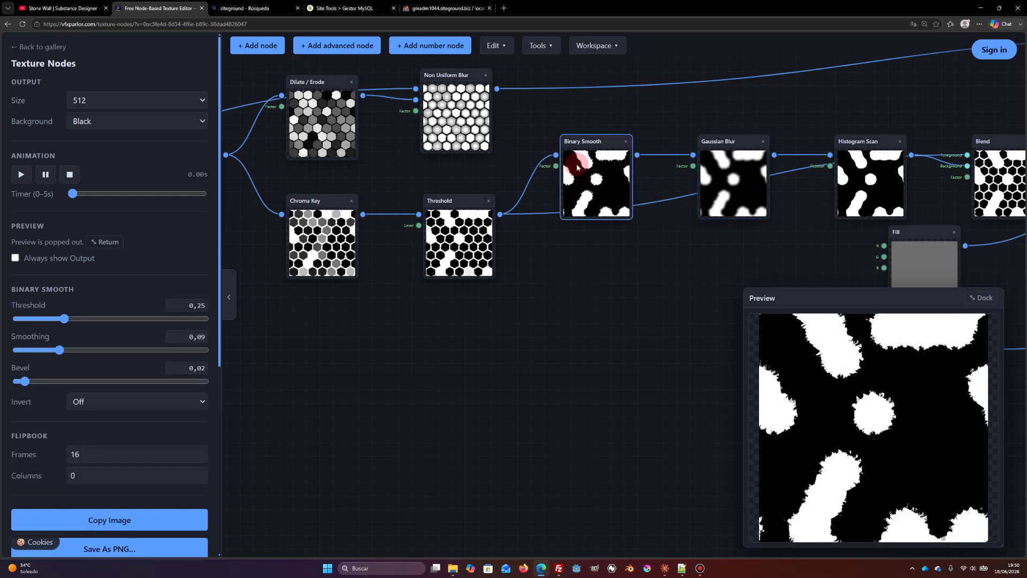
click(707, 180)
drag(708, 181, 726, 191)
mouse_move(717, 198)
mouse_down()
mouse_move(739, 190)
mouse_move(654, 214)
mouse_move(601, 211)
mouse_move(613, 211)
mouse_up()
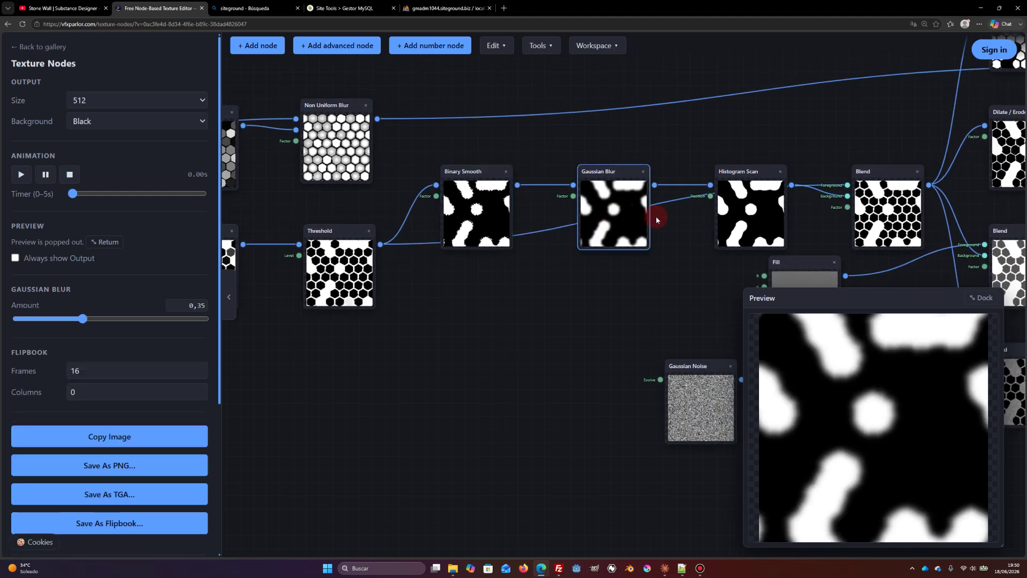
drag(751, 223, 596, 220)
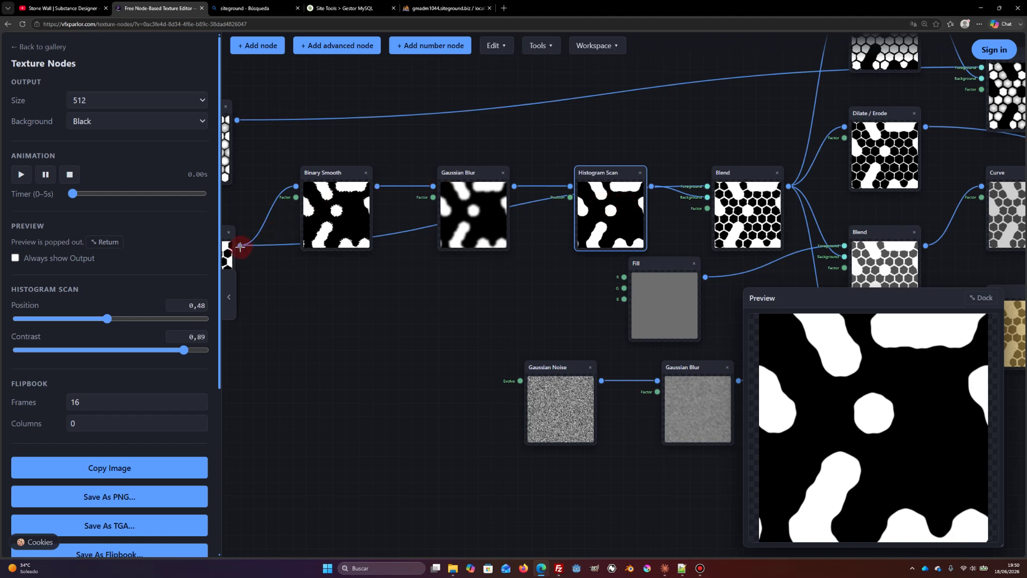
Feed Threshold straight into Gaussian Blur to compare the Histogram Scan result, and reconnect Binary Smooth to Gaussian Blur
drag(240, 246, 433, 186)
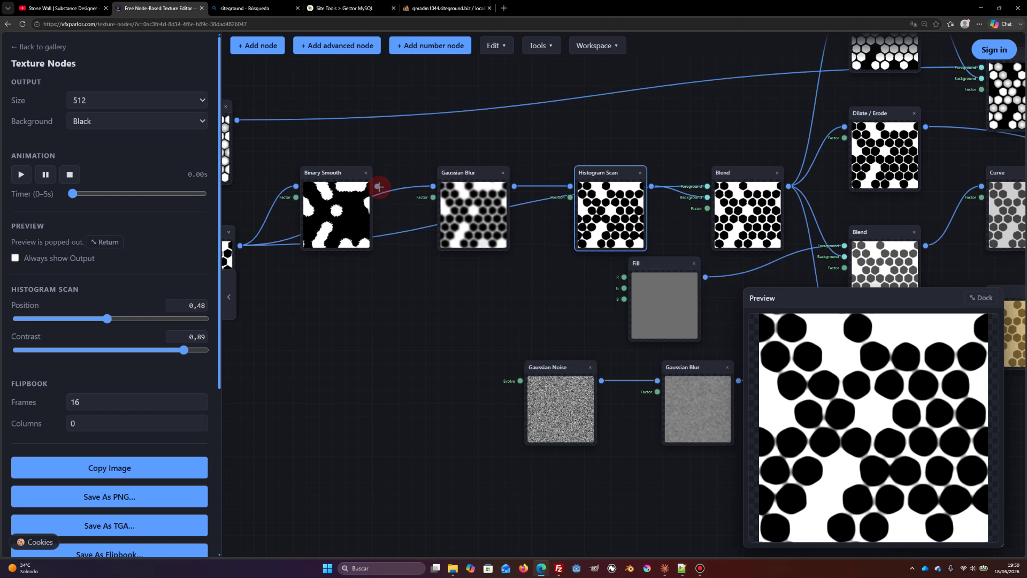
drag(378, 187, 434, 185)
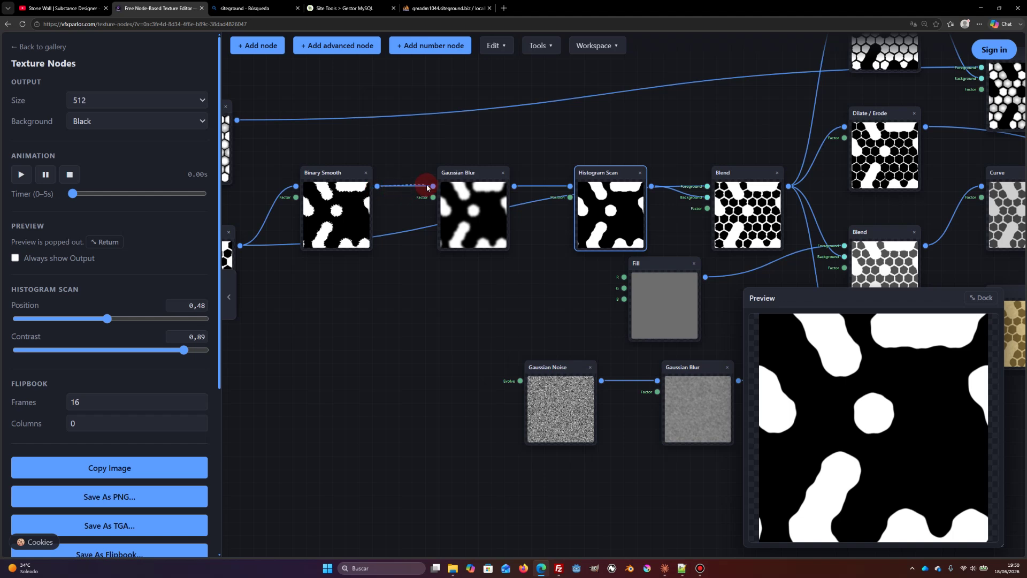
drag(427, 187, 433, 186)
Preview the Blend node fed by Histogram Scan and inspect its mode and factor
drag(593, 215, 468, 213)
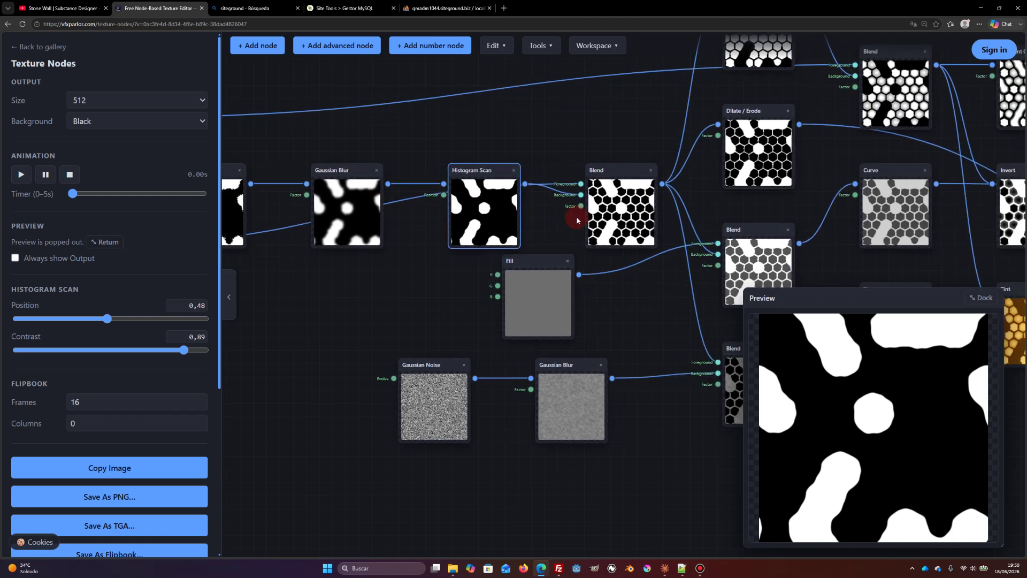
click(626, 199)
drag(624, 199, 538, 221)
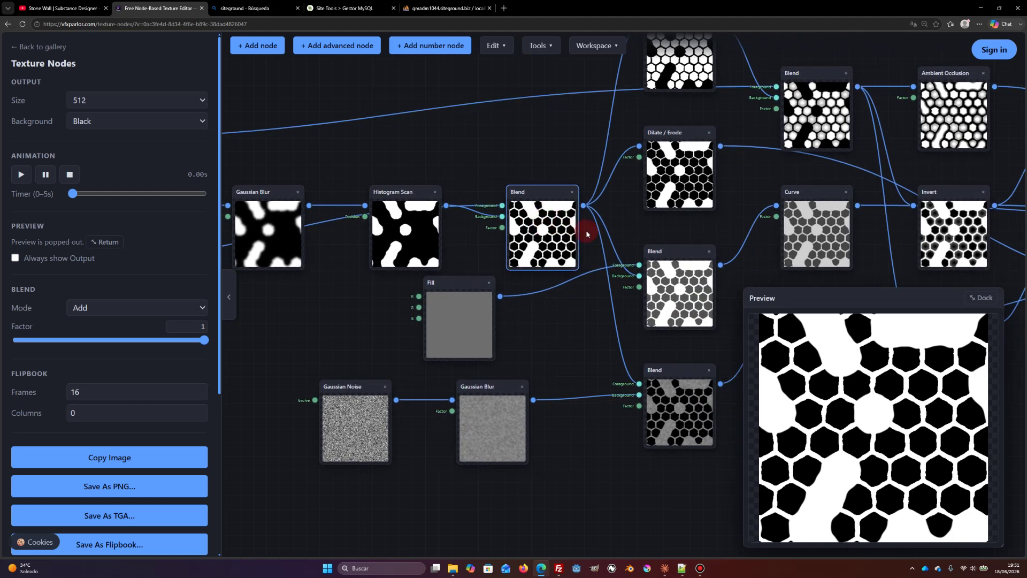
drag(620, 236, 593, 230)
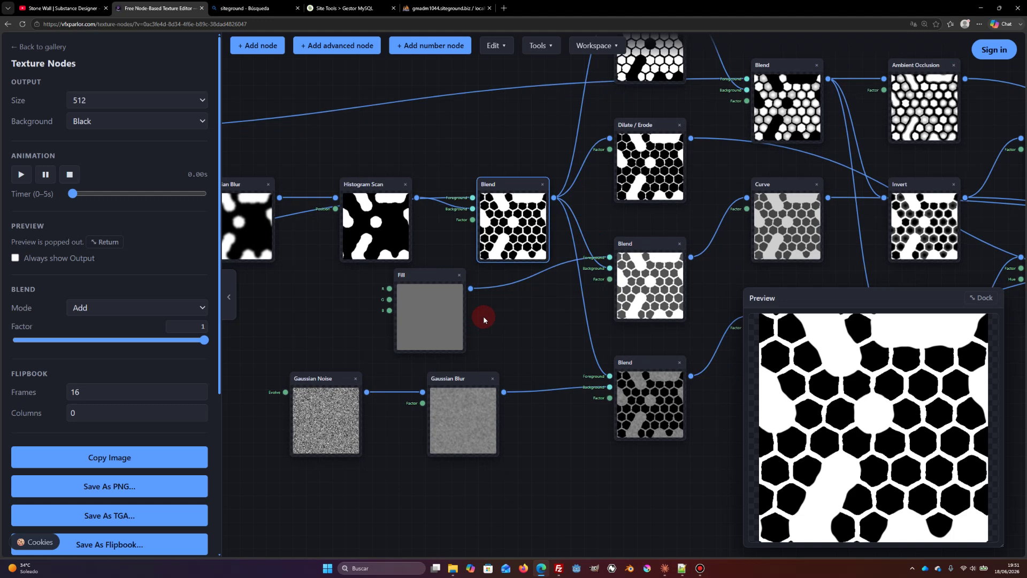
Preview the Gaussian Noise node, its Gaussian Blur and the Blend node that combines the blurred noise with the mask
drag(484, 319, 485, 254)
click(437, 339)
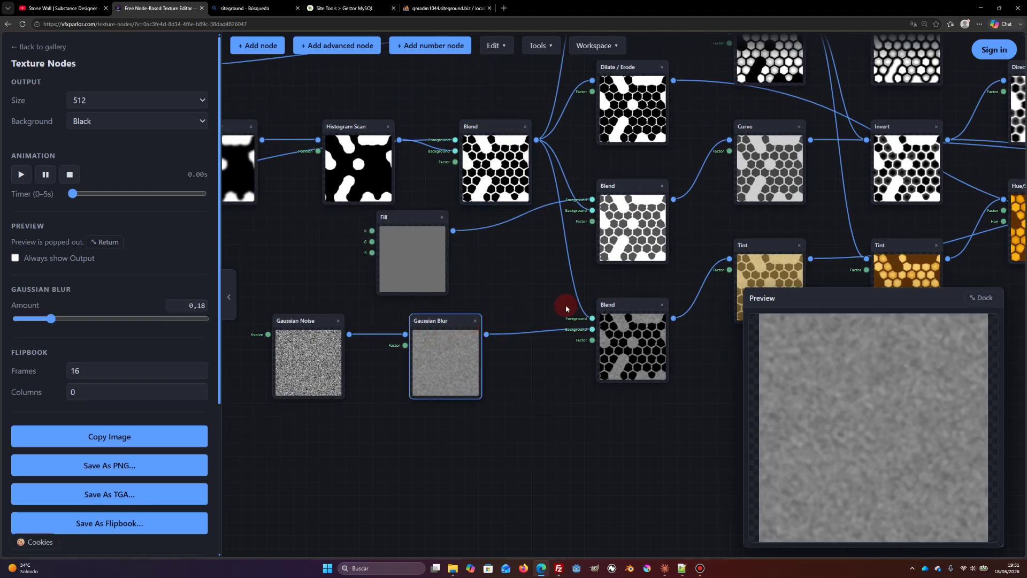
drag(558, 298, 523, 298)
click(271, 362)
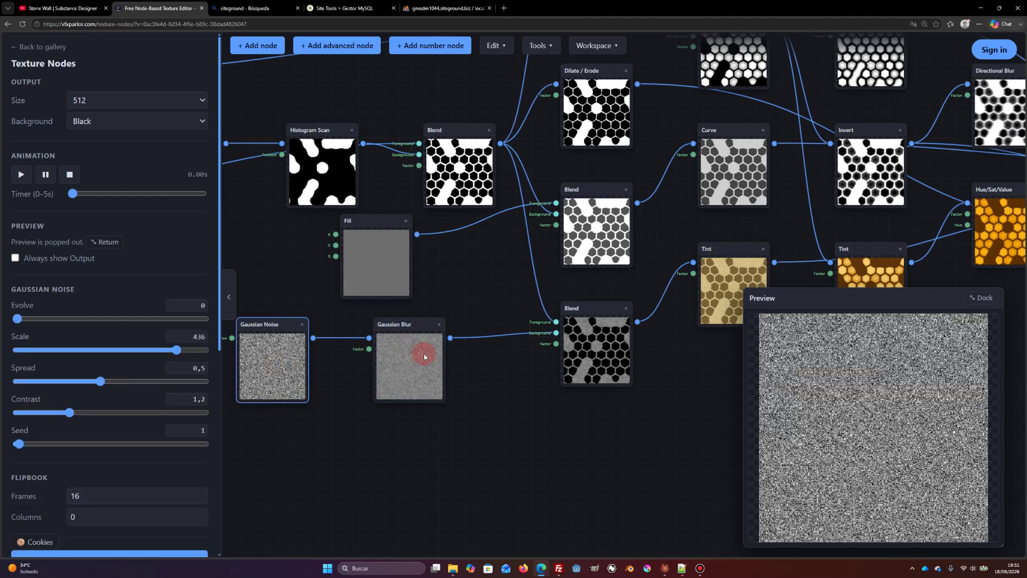
click(588, 311)
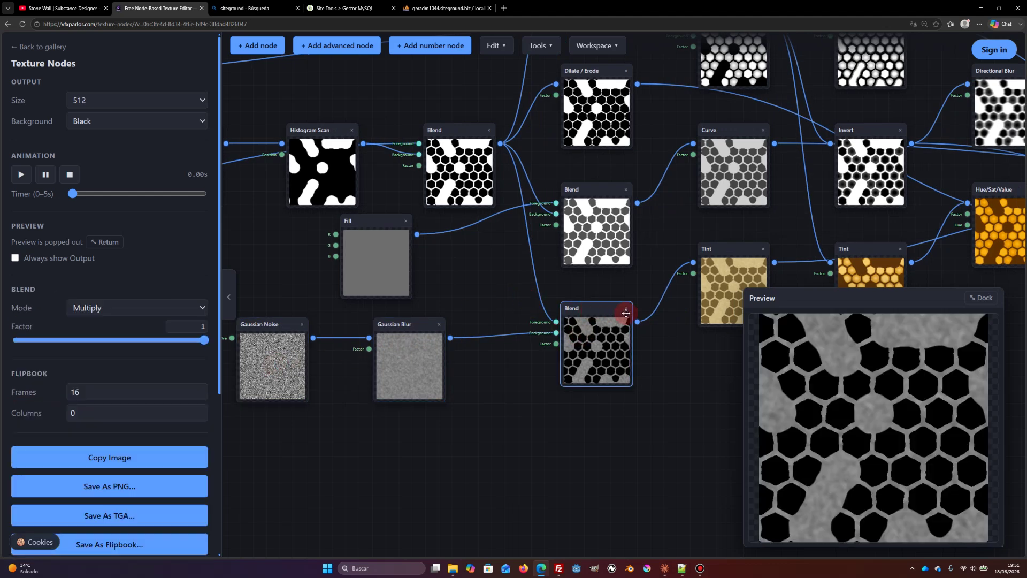
drag(574, 314, 458, 316)
Preview the beige Tint node's gradient and the Mask Blend node that combines the colour layers
click(606, 265)
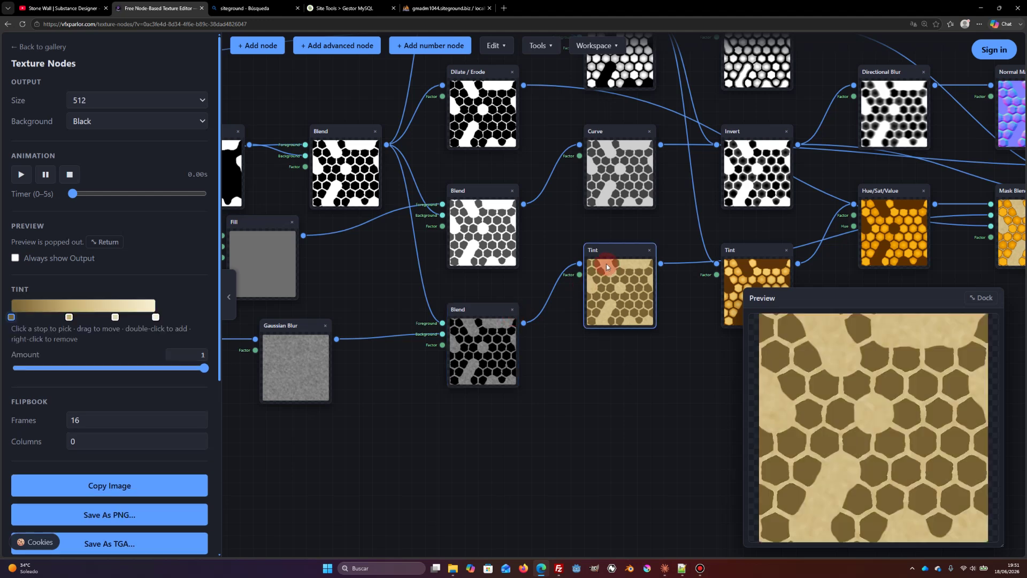
drag(617, 273, 534, 288)
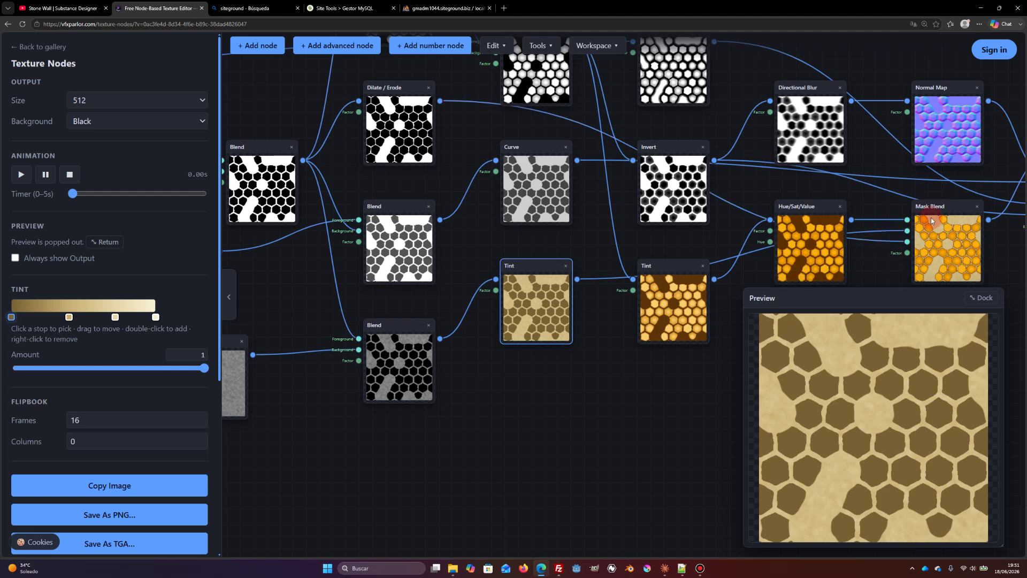
click(944, 207)
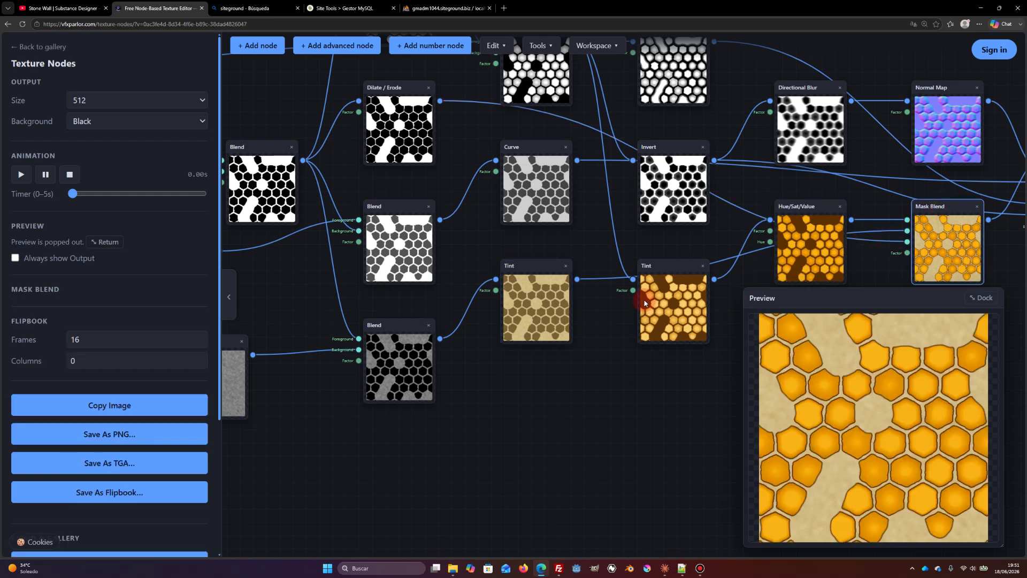
drag(633, 279, 616, 255)
Preview the chain from the Fill-fed Blend through Curve, Invert and Directional Blur to the Normal Map node
click(396, 247)
click(539, 205)
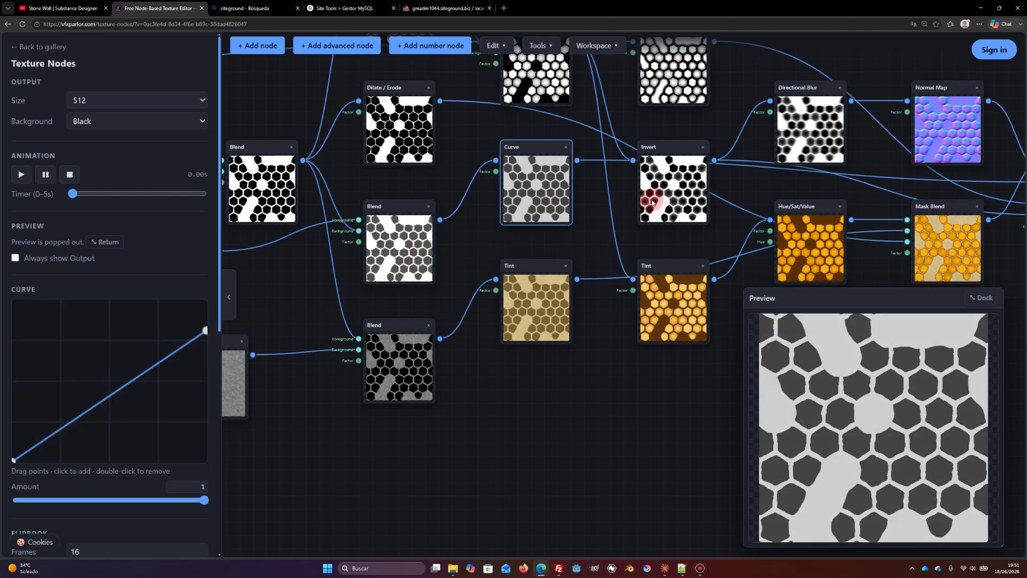
click(674, 196)
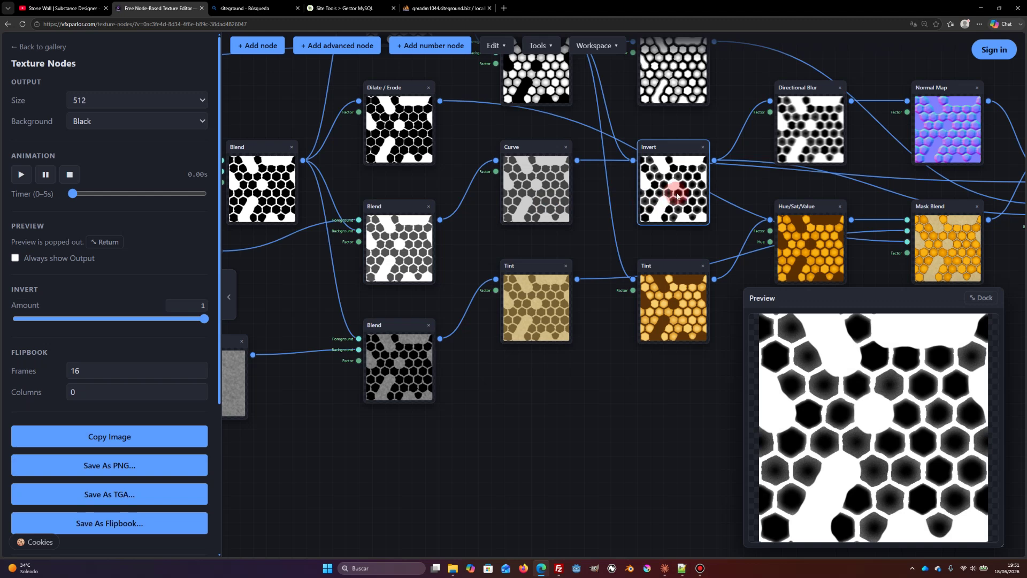
middle_drag(679, 188, 611, 205)
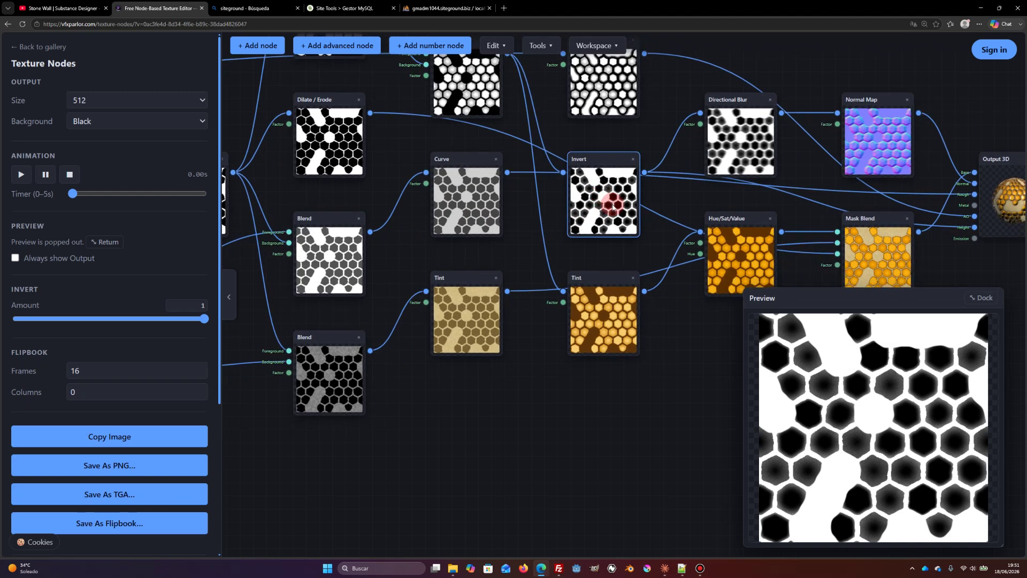
click(729, 133)
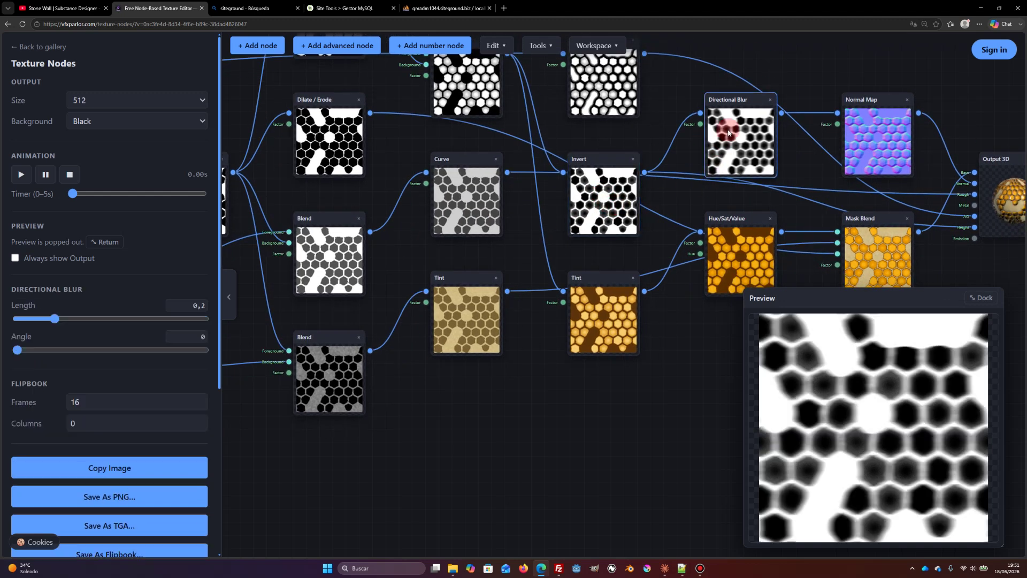
click(889, 143)
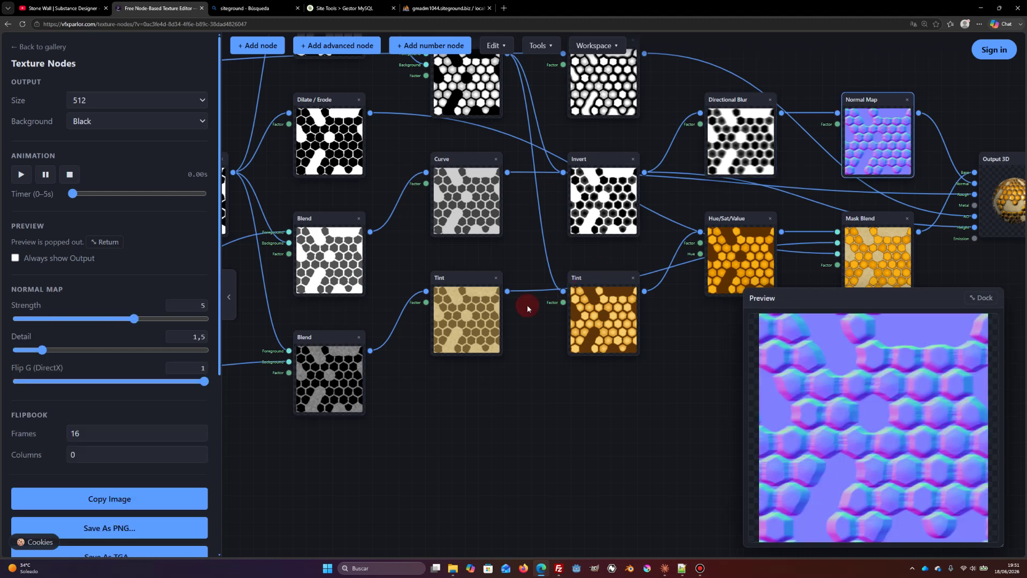
Preview the honey-coloured Tint and Hue/Sat/Value nodes, and the Blend node that supplies the shaded hexagons
click(595, 316)
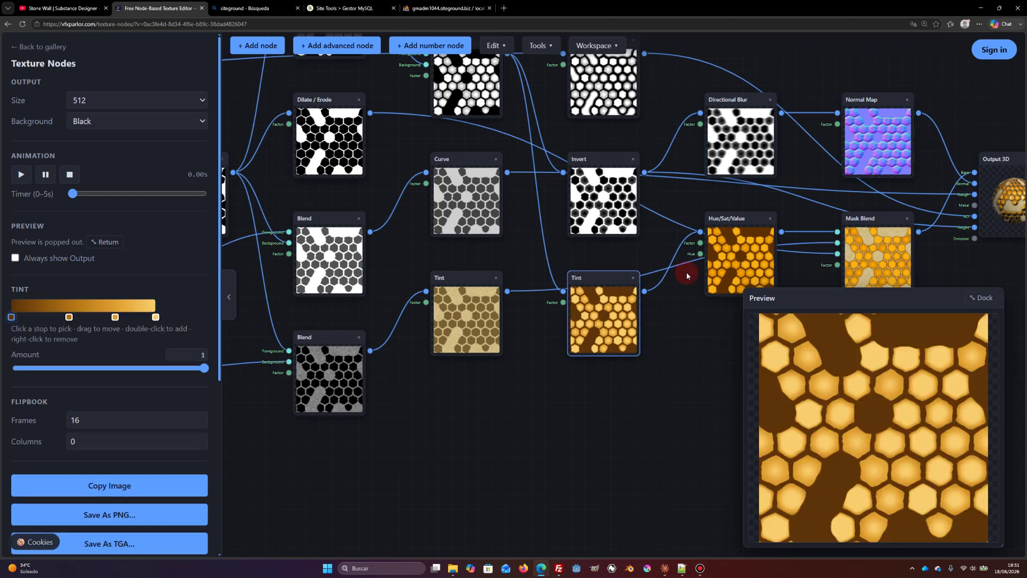
click(738, 254)
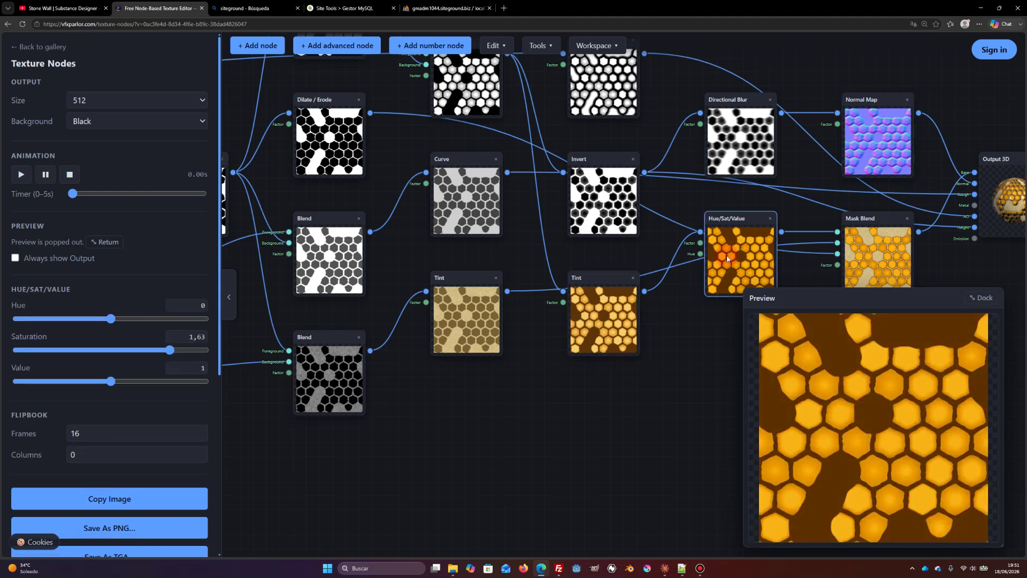
click(584, 307)
drag(557, 219, 554, 291)
click(480, 155)
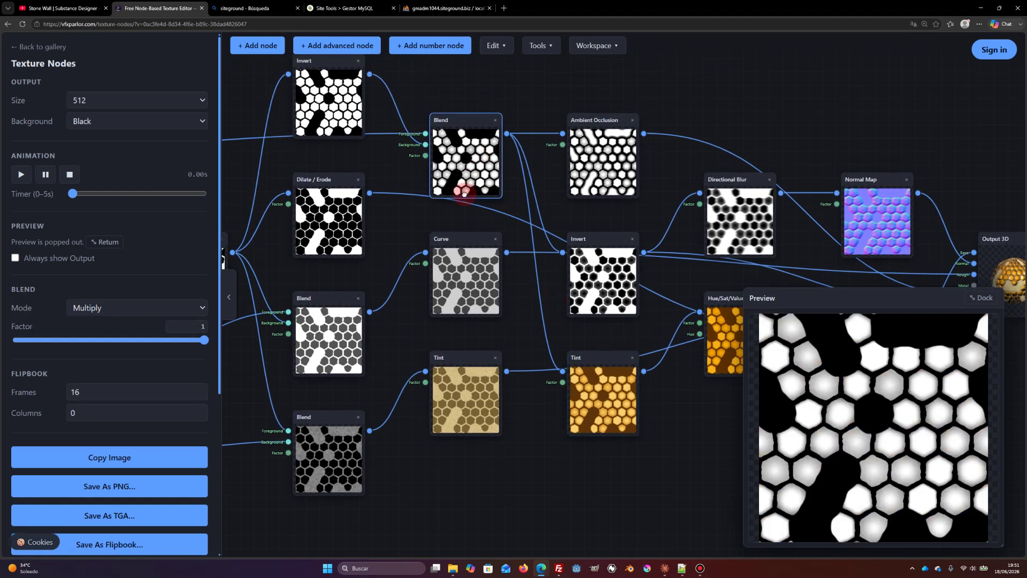
drag(463, 193, 607, 223)
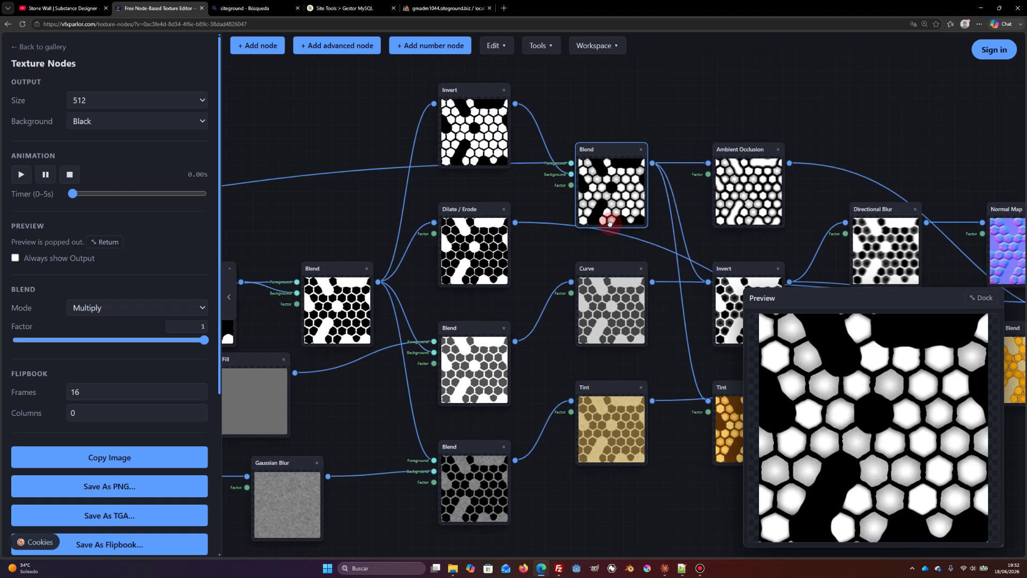
Compare the combined hexagon mask Blend with its Invert node and the Blend node the inverted mask feeds
click(480, 145)
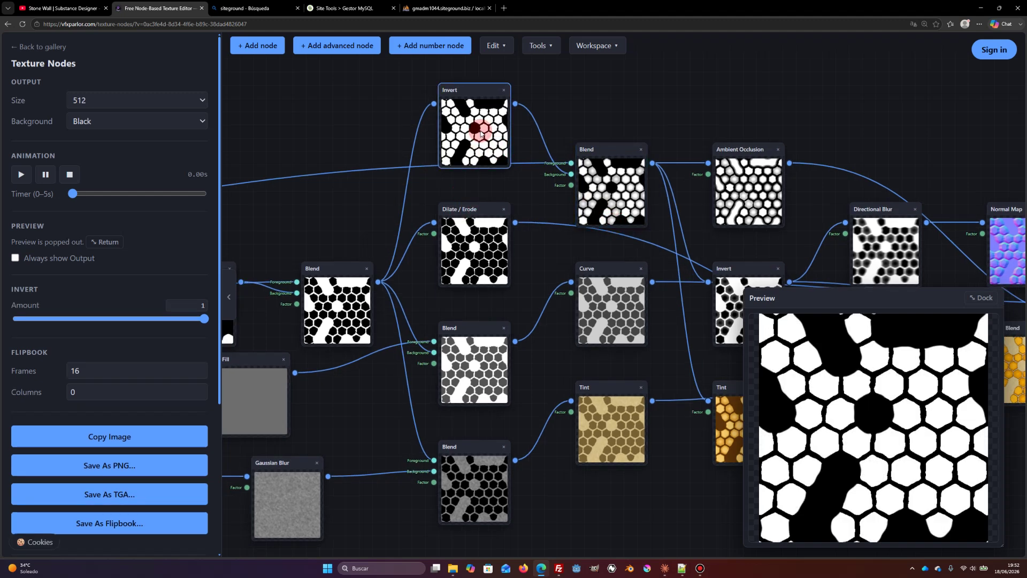
click(352, 285)
click(448, 148)
click(348, 293)
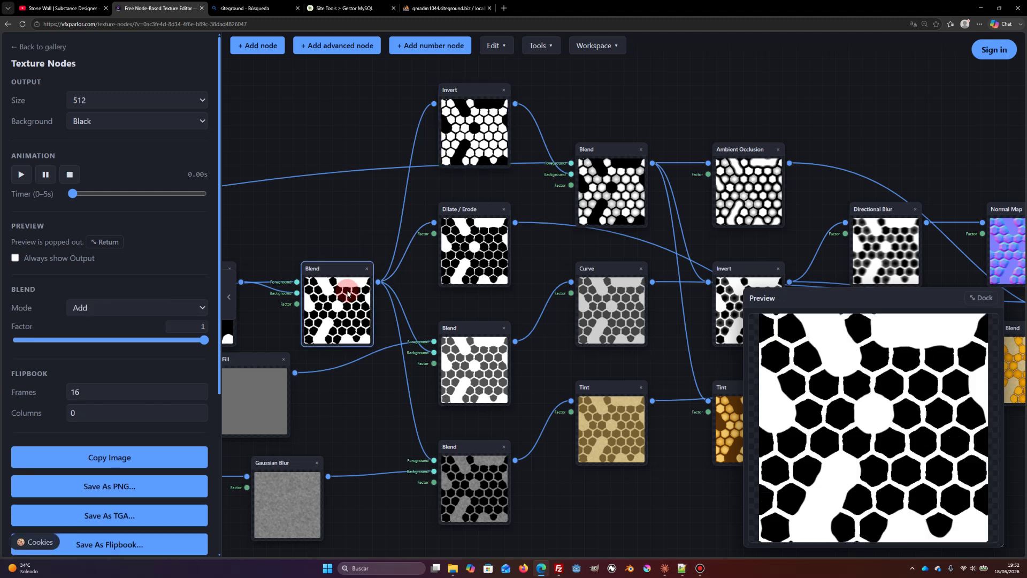
click(462, 140)
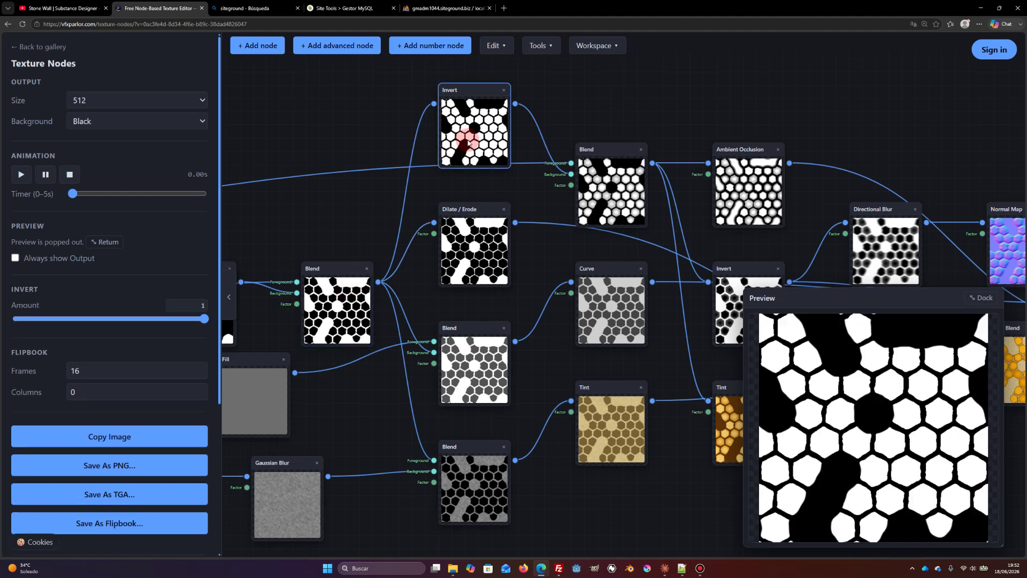
click(619, 202)
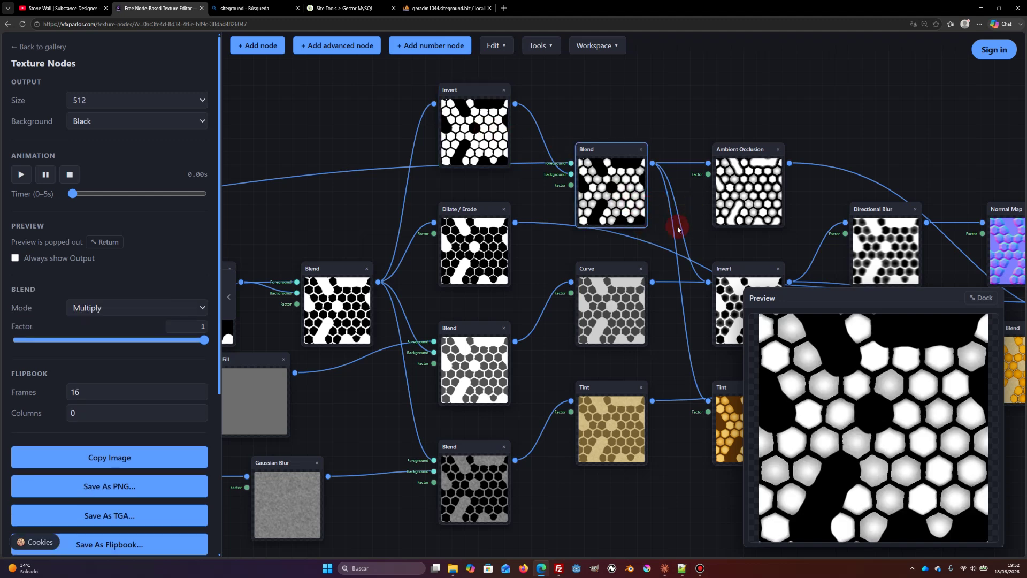
drag(677, 225, 584, 197)
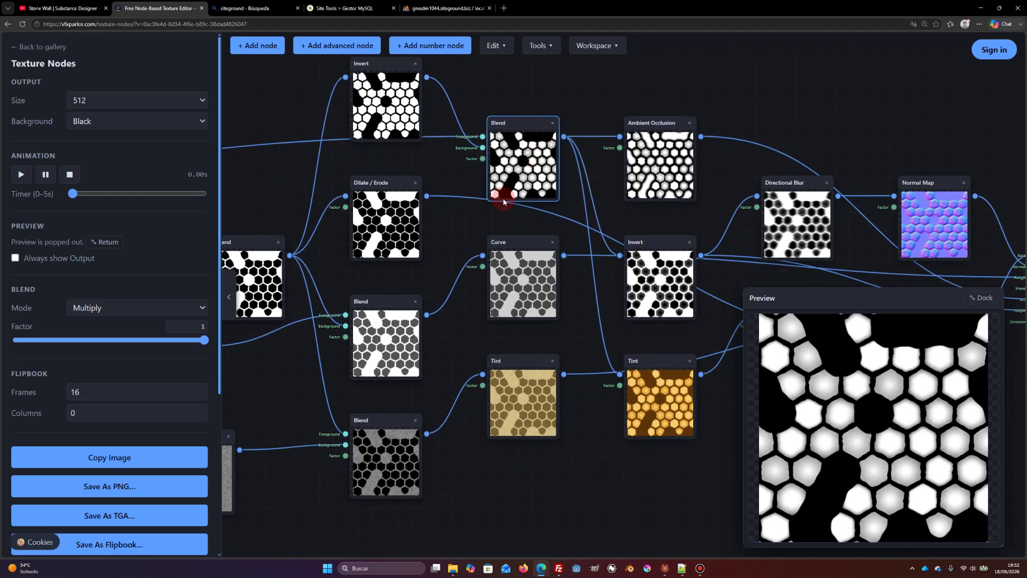
Preview the Ambient Occlusion node fed by the shaded hexagon Blend
drag(513, 196, 814, 210)
drag(610, 253, 855, 259)
drag(825, 215, 492, 230)
click(678, 242)
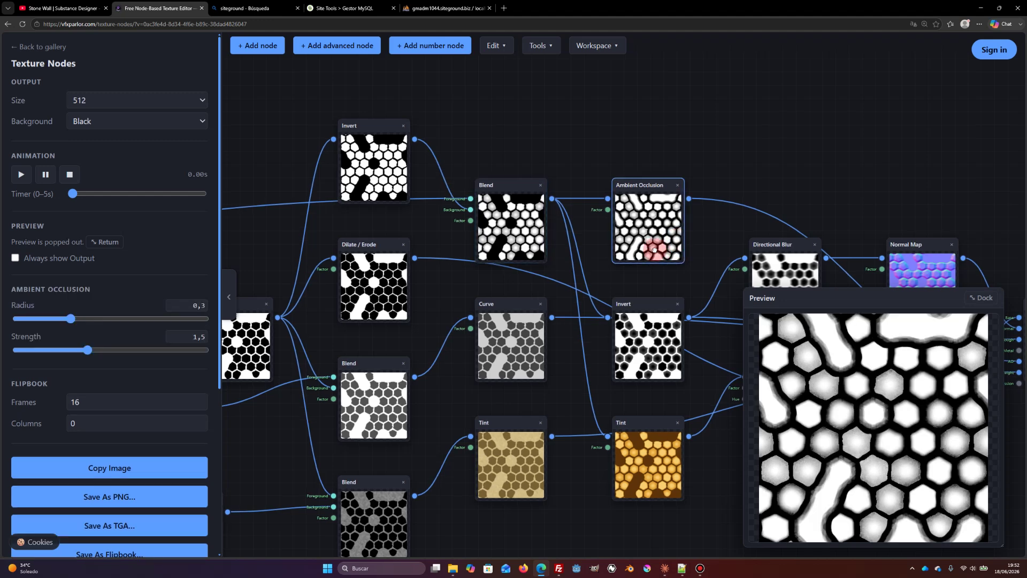
drag(663, 245, 524, 200)
drag(633, 212, 610, 172)
click(504, 144)
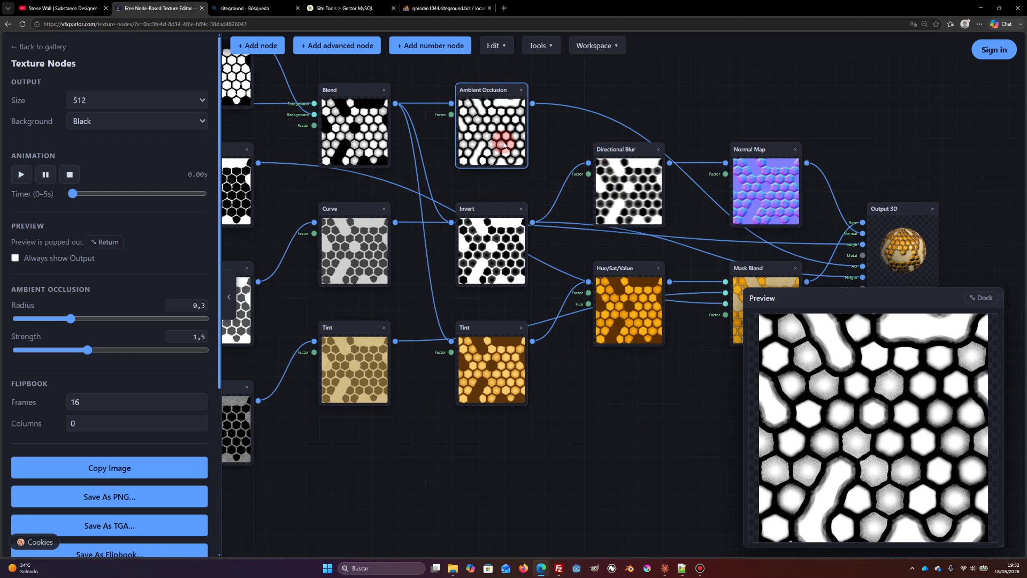
drag(522, 162, 569, 167)
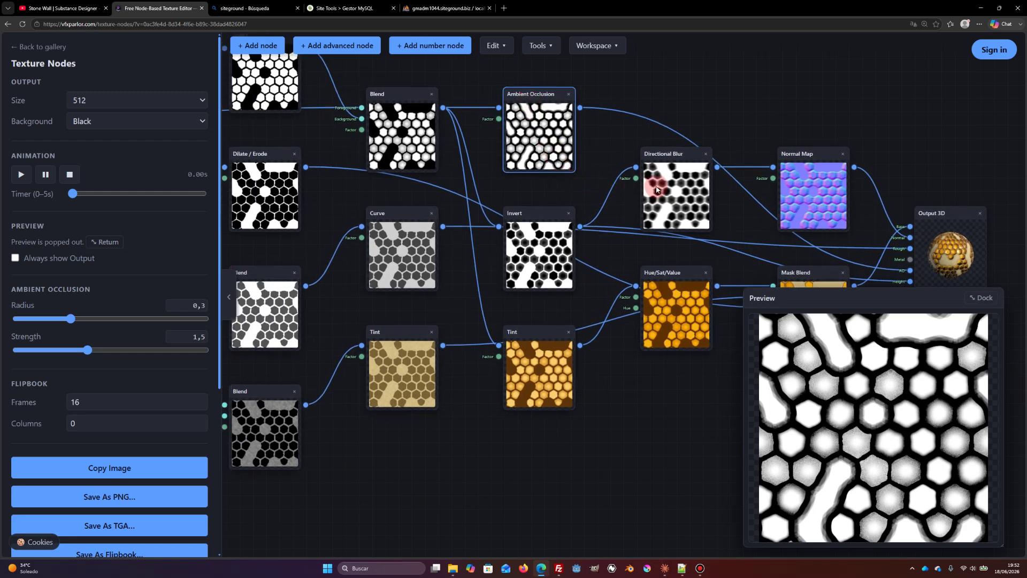
drag(680, 197, 722, 236)
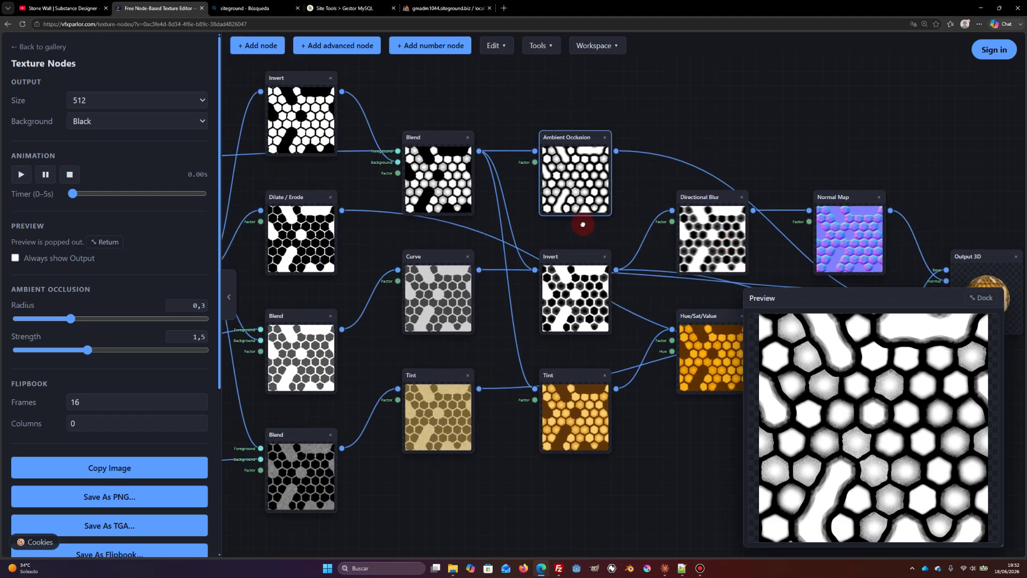
Preview the Output 3D node's honeycomb sphere in an enlarged floating preview, moved clear of most of the nodes
drag(585, 222, 473, 153)
click(857, 210)
drag(795, 295, 483, 110)
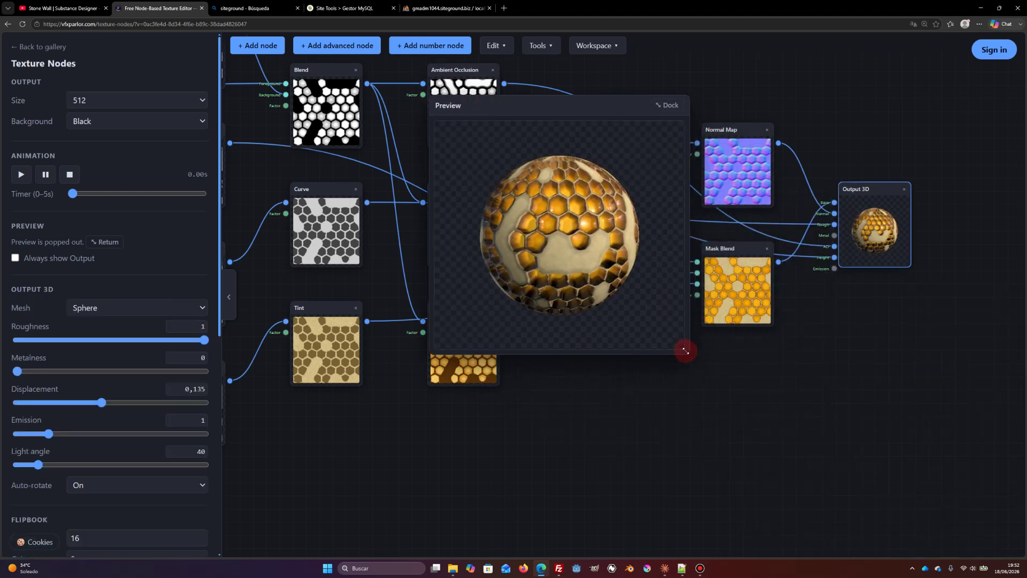
drag(688, 352, 873, 439)
drag(745, 101, 888, 202)
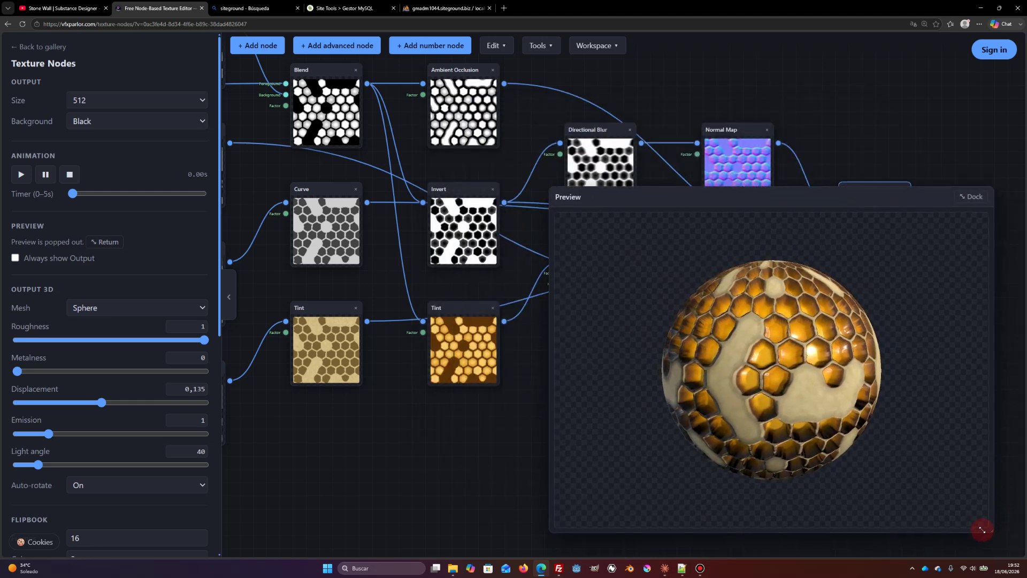
drag(984, 531, 908, 510)
drag(720, 202, 783, 226)
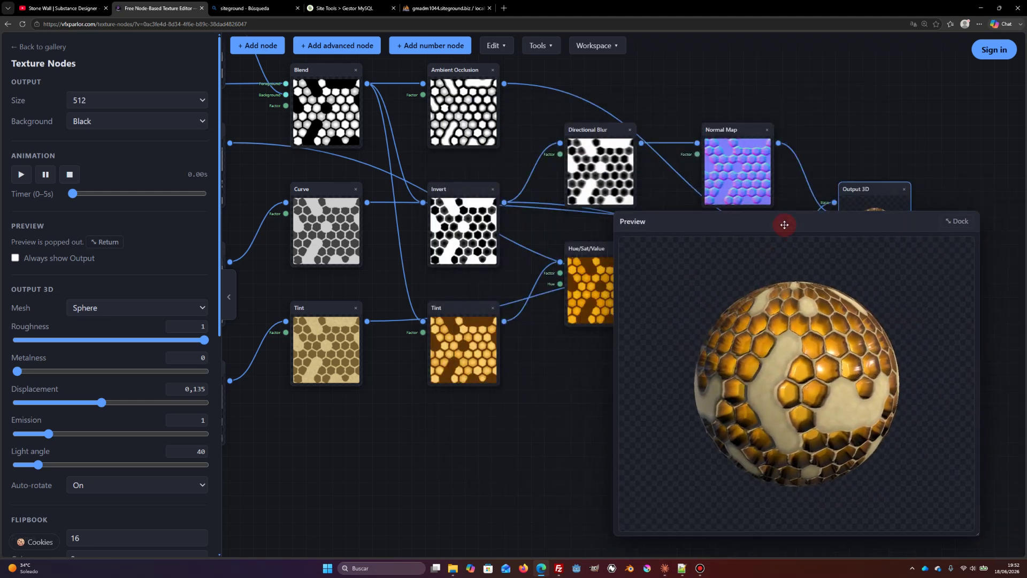
Search the Color Gradients for "hon" and apply the Honey gradient to the honey-coloured Tint node
click(461, 352)
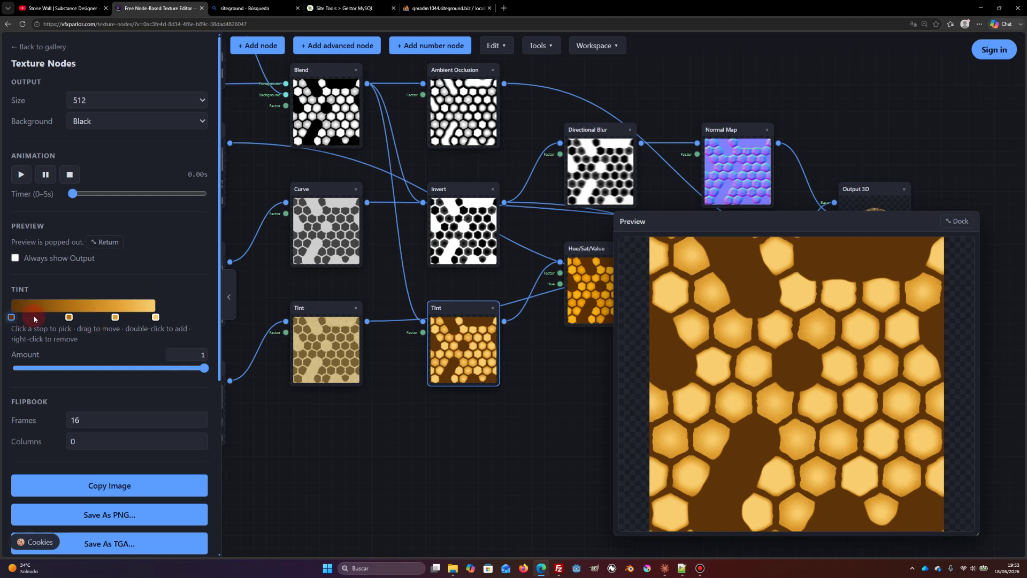
click(475, 331)
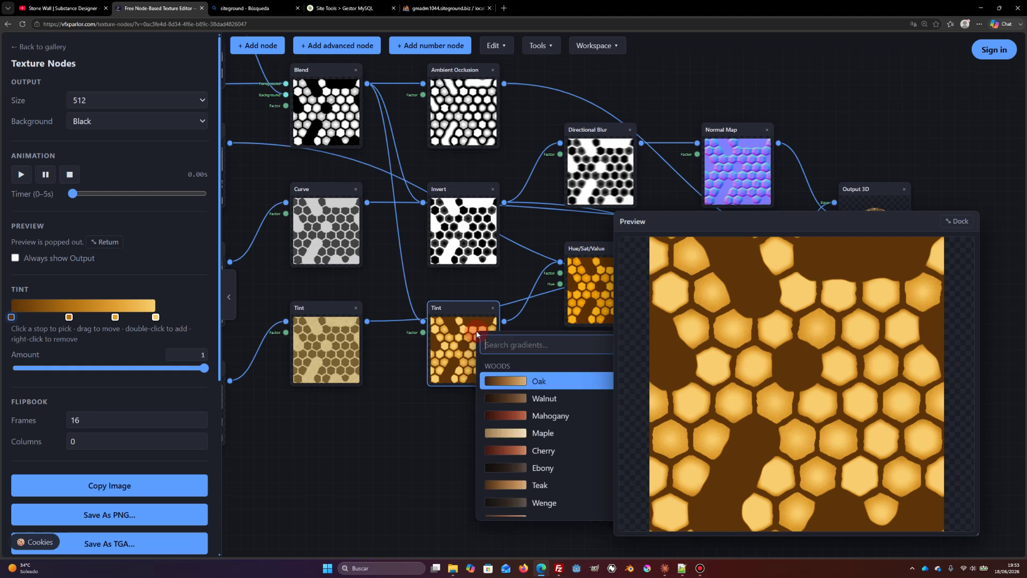
click(537, 45)
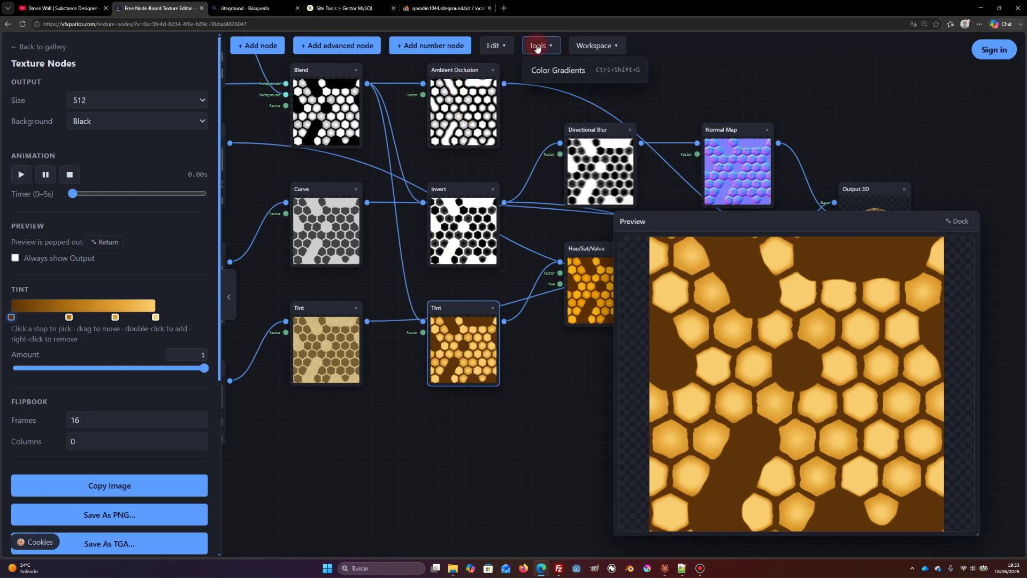
click(450, 341)
key(ctrl+shift+g)
scroll(477, 389, down, 3)
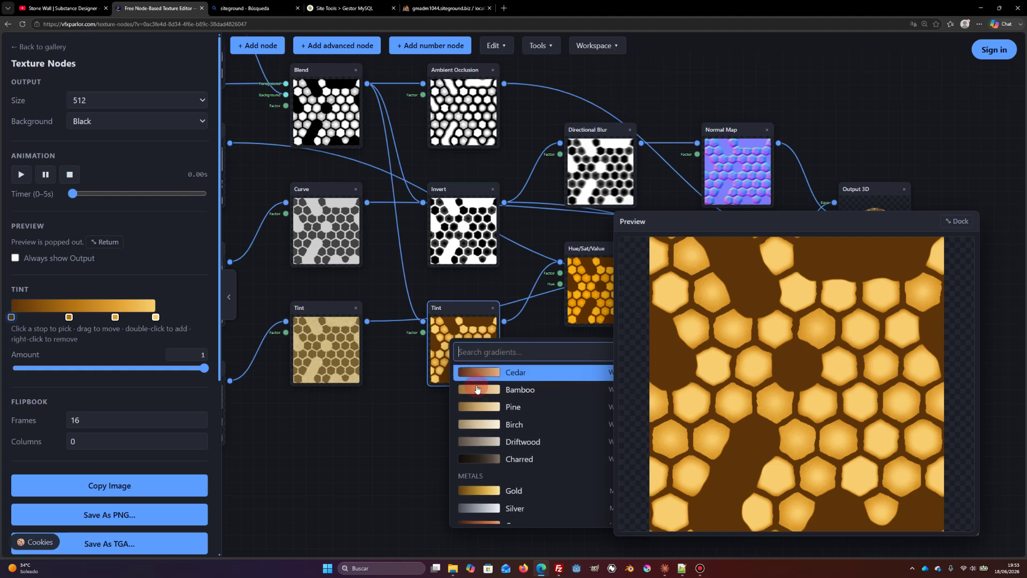
scroll(478, 389, up, 3)
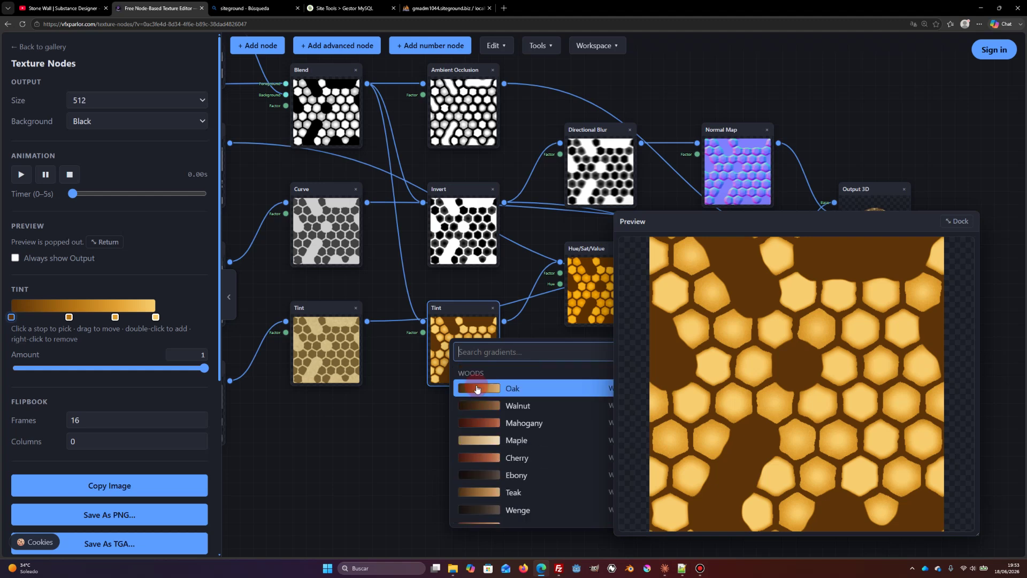
text(hon)
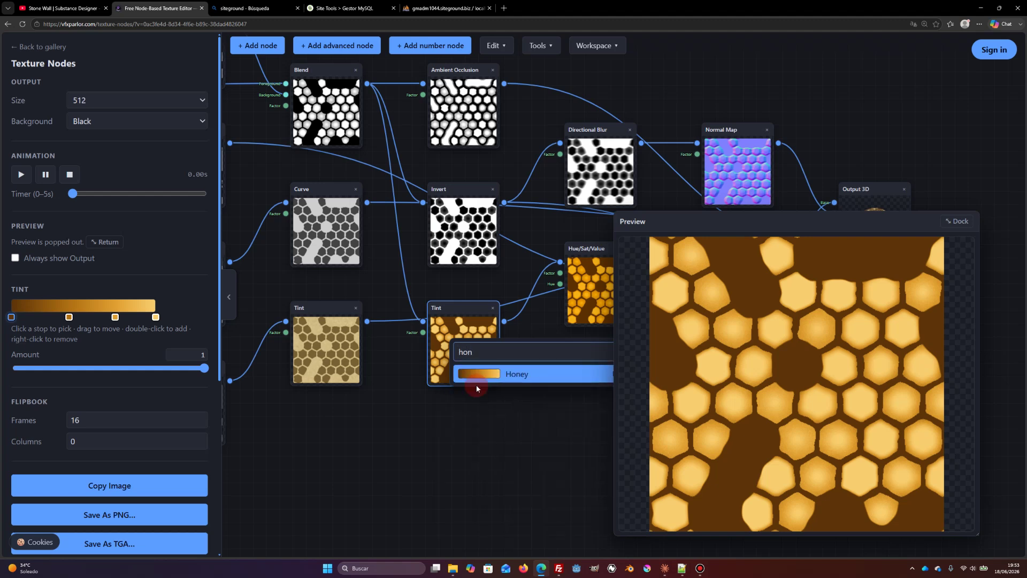
click(476, 380)
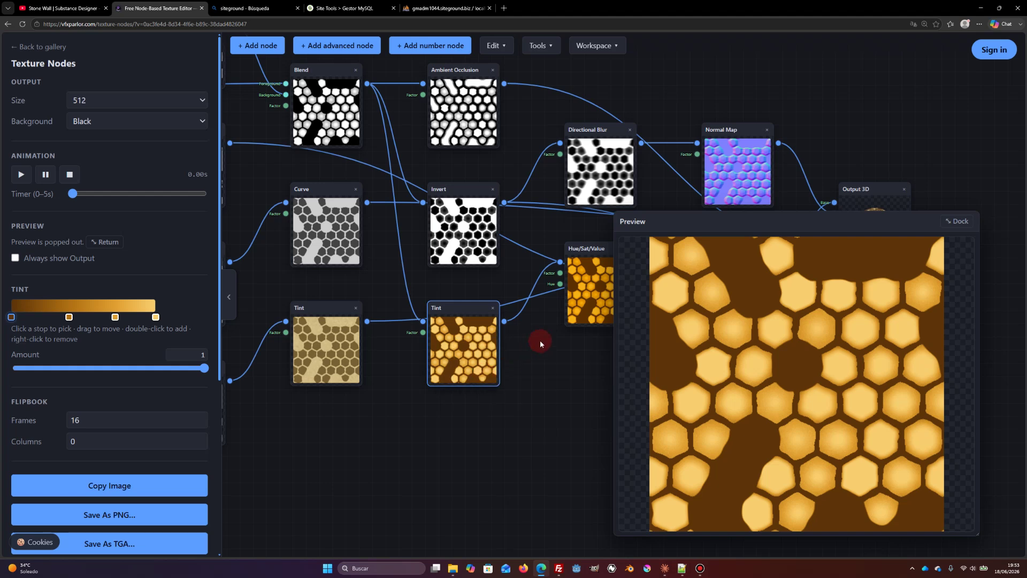
Preview the Hue/Sat/Value node that follows the honey-coloured Tint and dock the floating preview
click(595, 286)
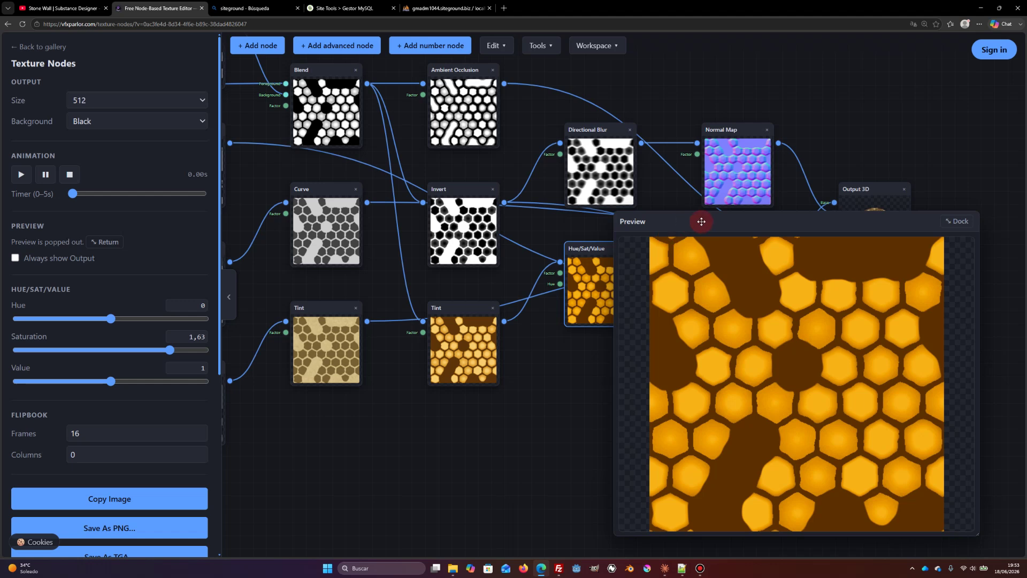
drag(699, 223, 527, 163)
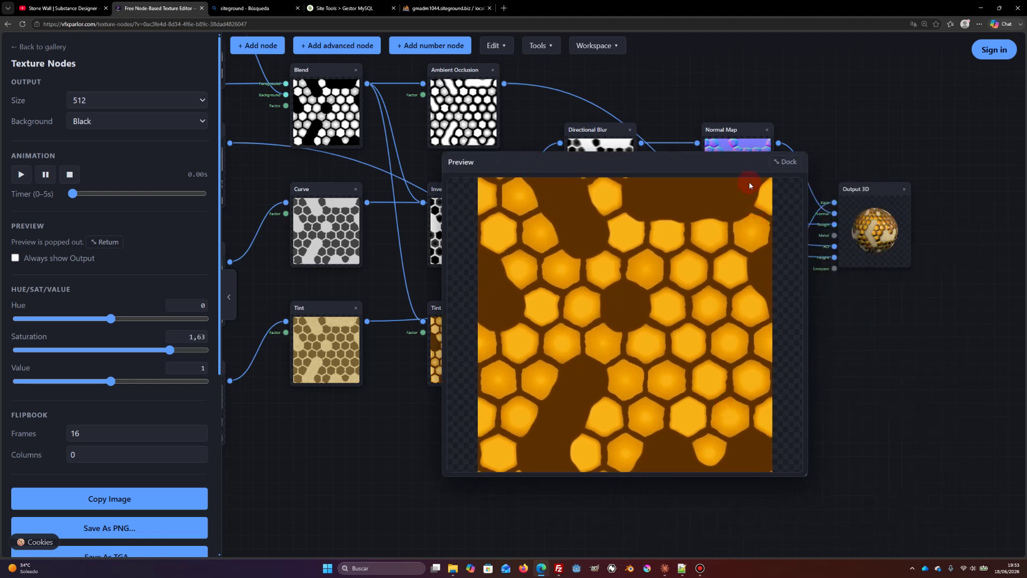
click(780, 162)
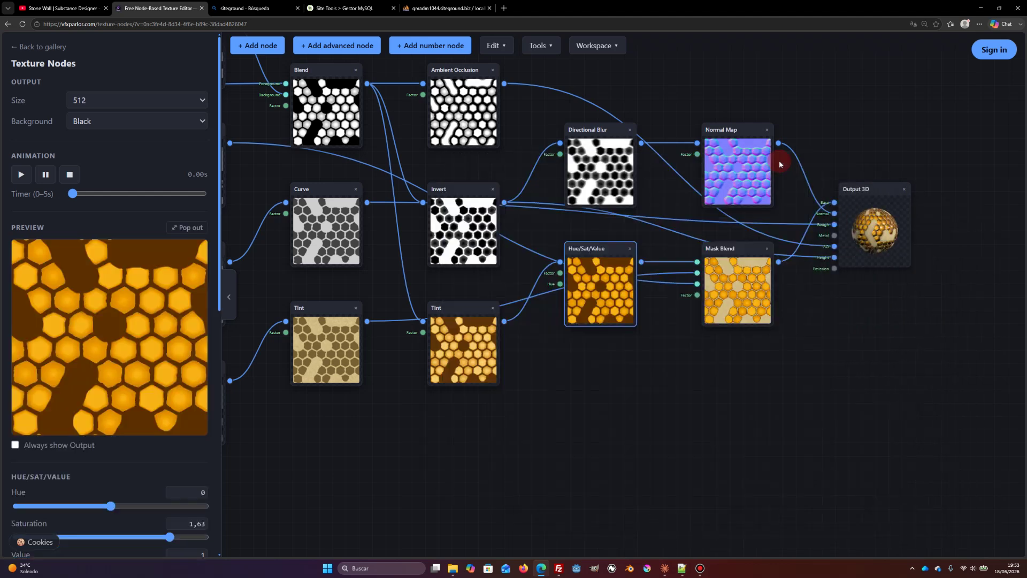
click(725, 269)
Search the gradients for "wax" and apply the Wax gradient to the beige Tint node
drag(561, 348, 630, 335)
click(508, 327)
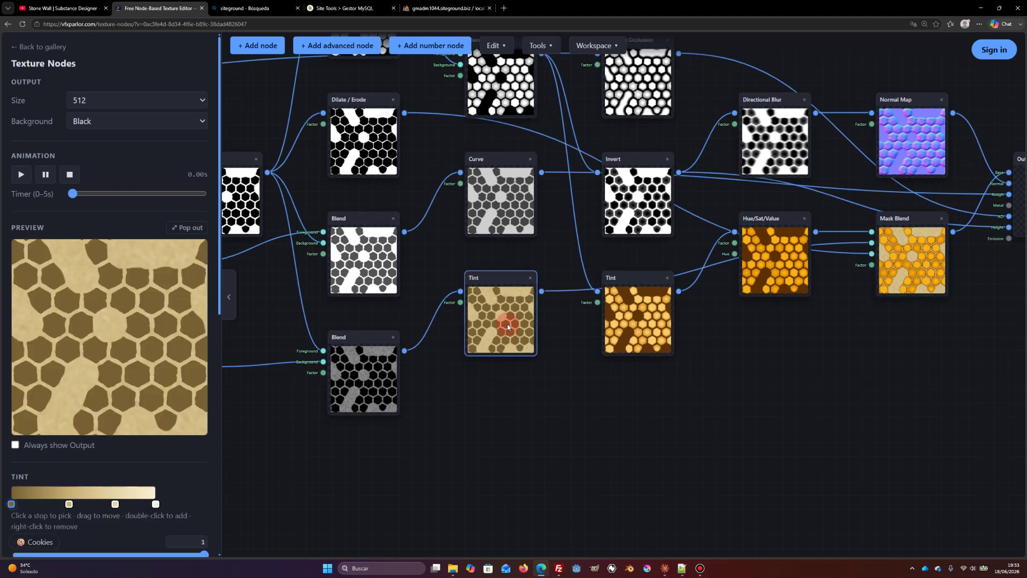
double_click(508, 322)
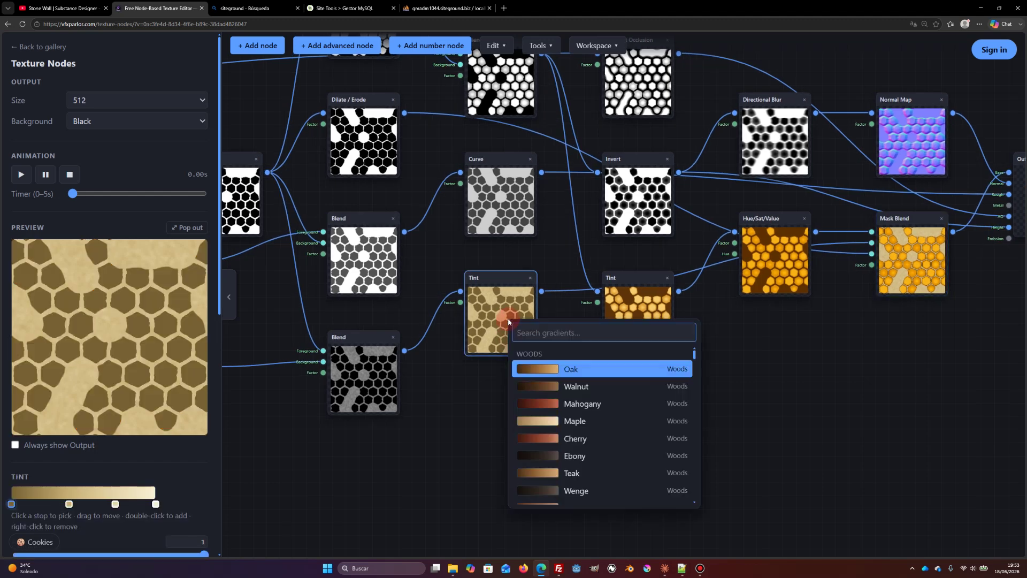
text(wax)
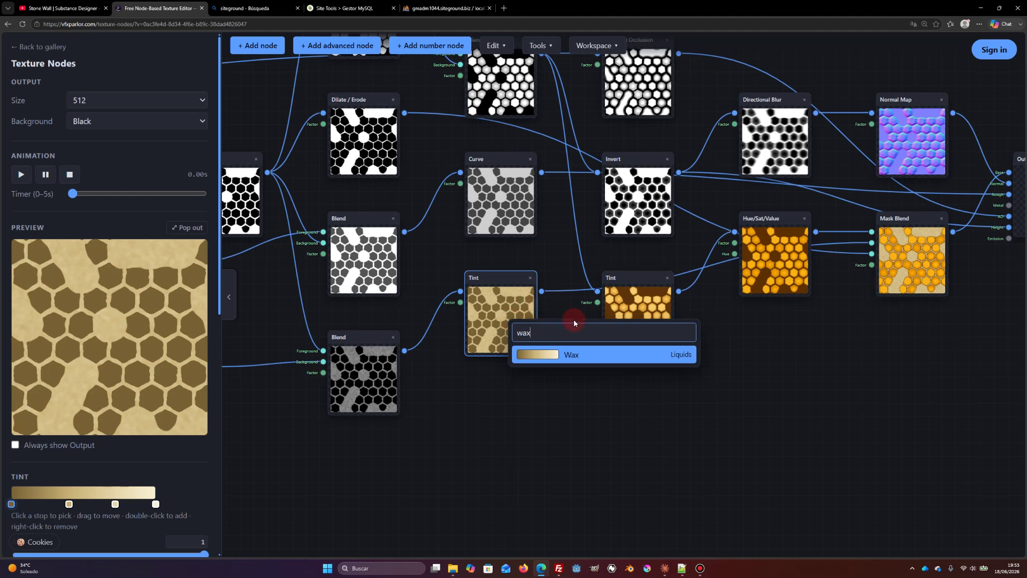
click(603, 354)
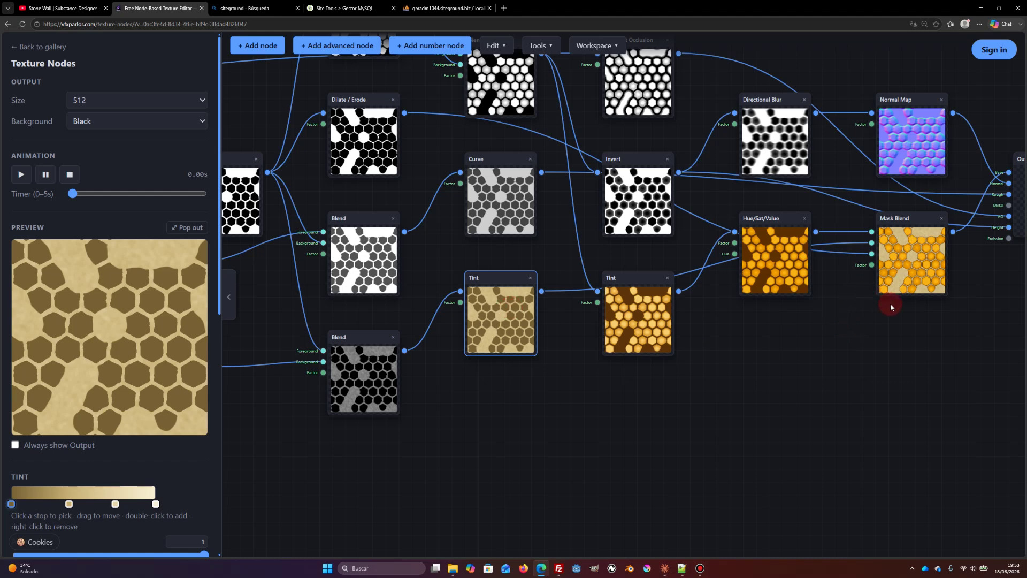
Try the Undead gradient on the honey-coloured Tint node, checking it on the Output 3D sphere, and undo it
drag(890, 303, 764, 321)
click(646, 281)
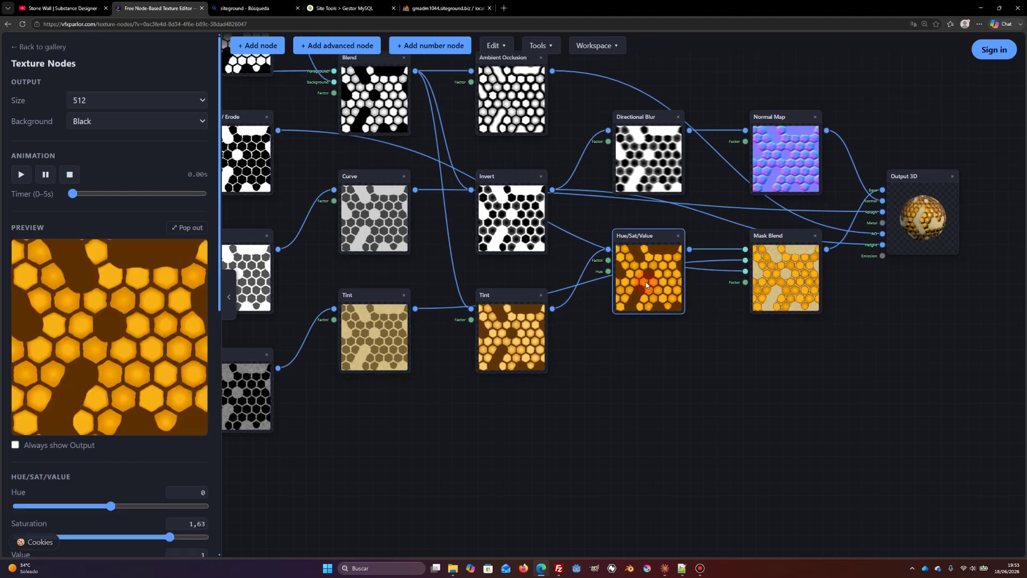
click(514, 321)
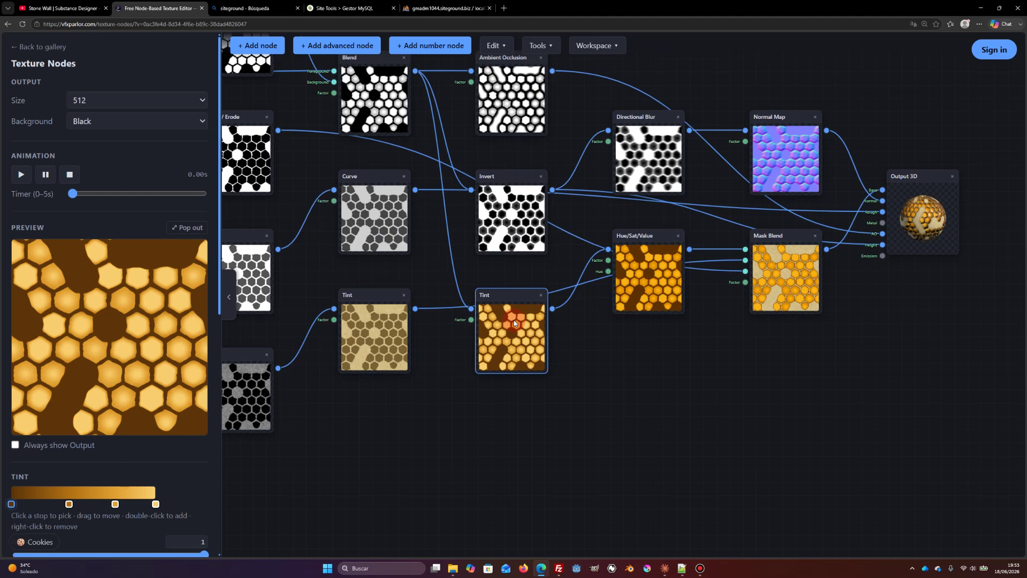
double_click(514, 321)
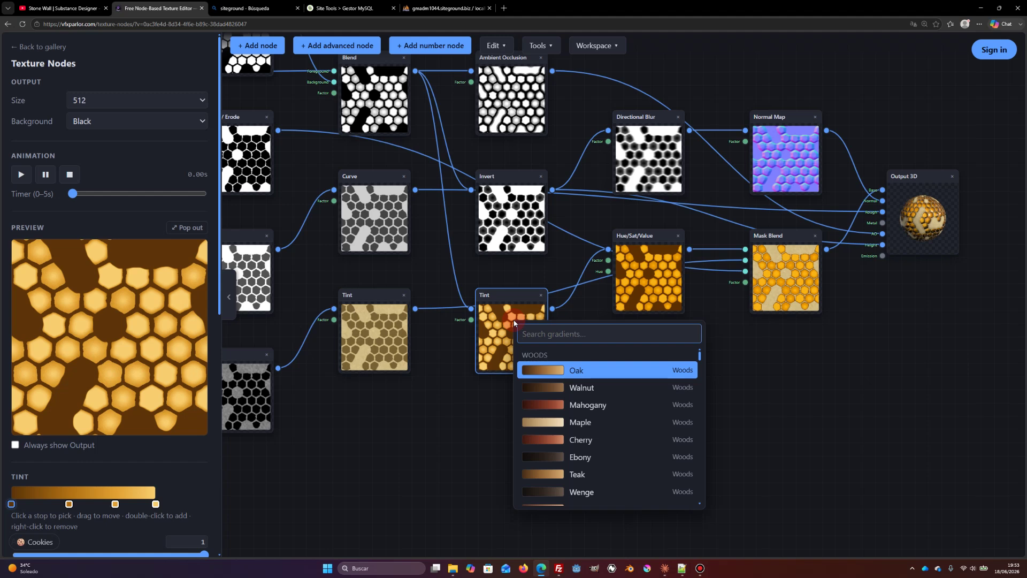
text(moss)
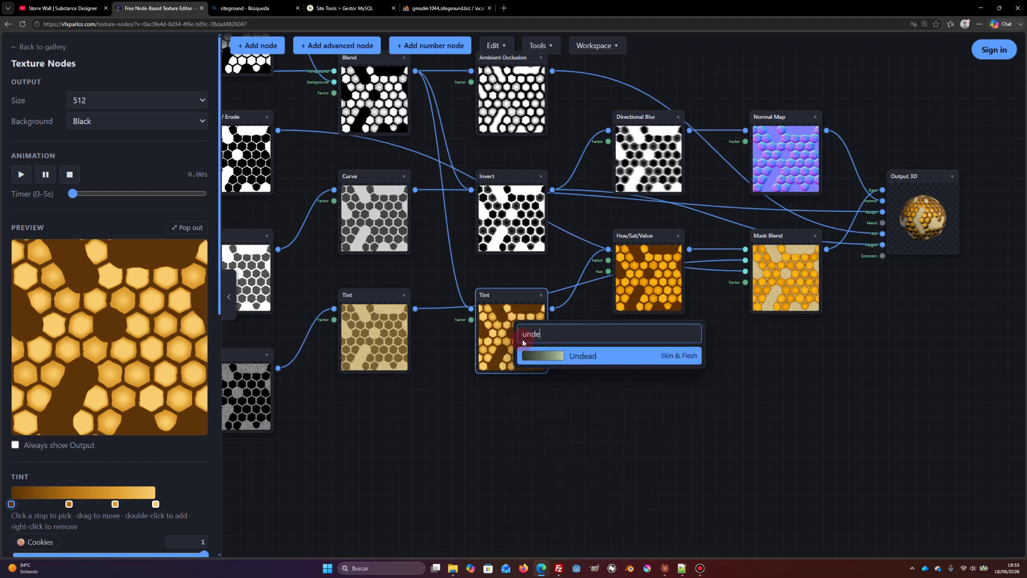
click(542, 354)
click(902, 222)
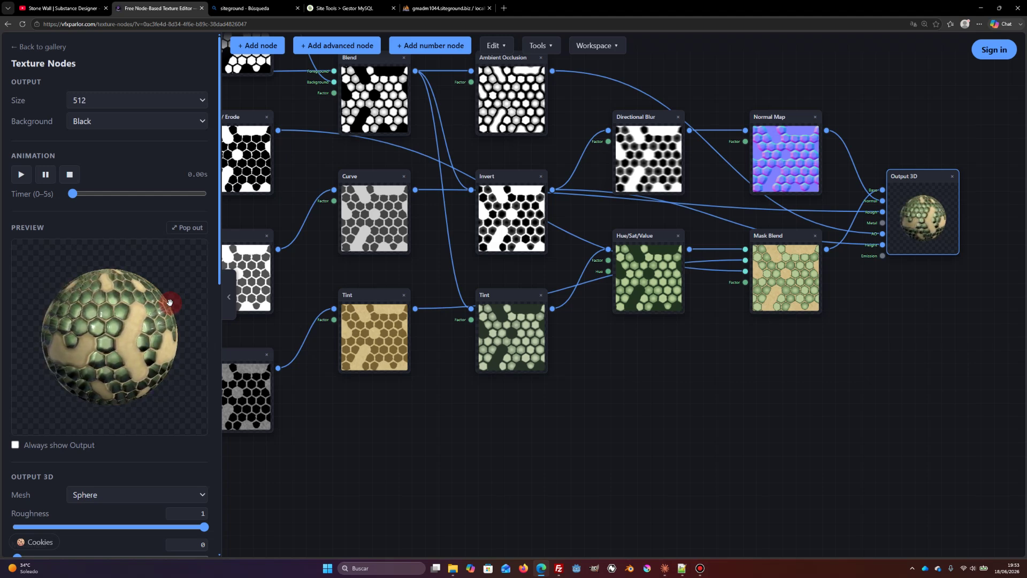
key(ctrl+z)
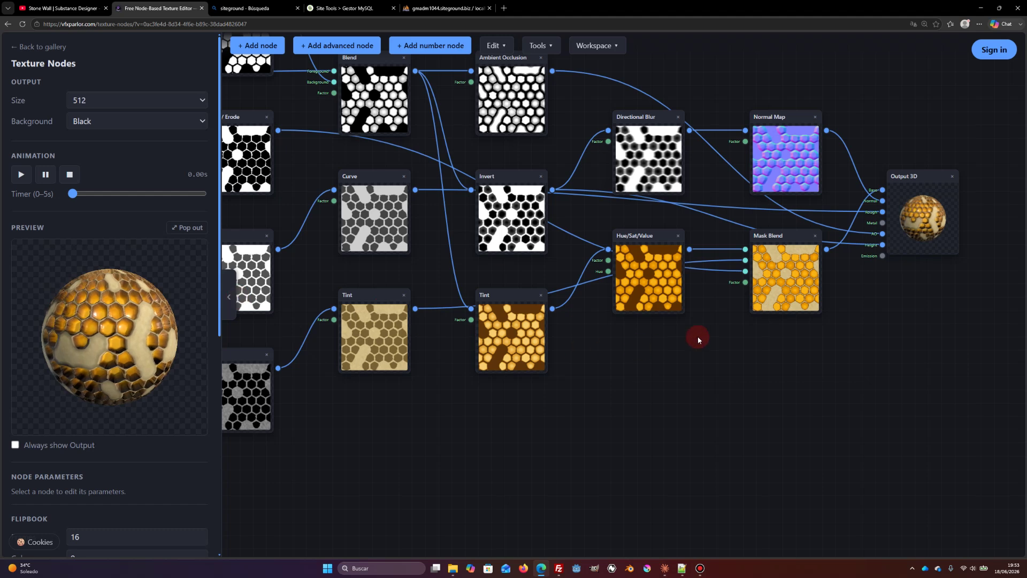
Examine the honeycomb sphere up close in the 3D preview
drag(674, 347, 692, 402)
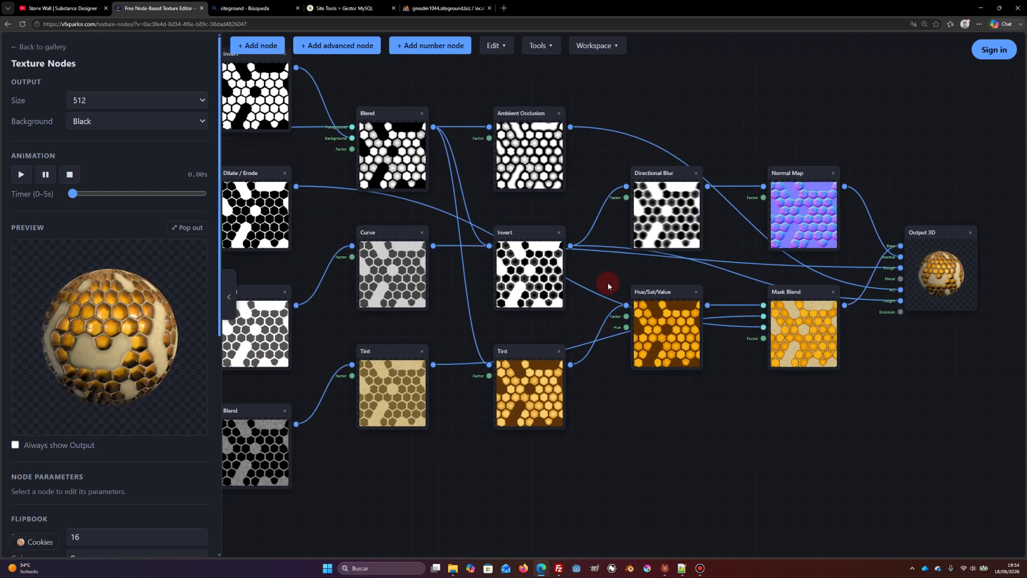
drag(529, 210, 527, 247)
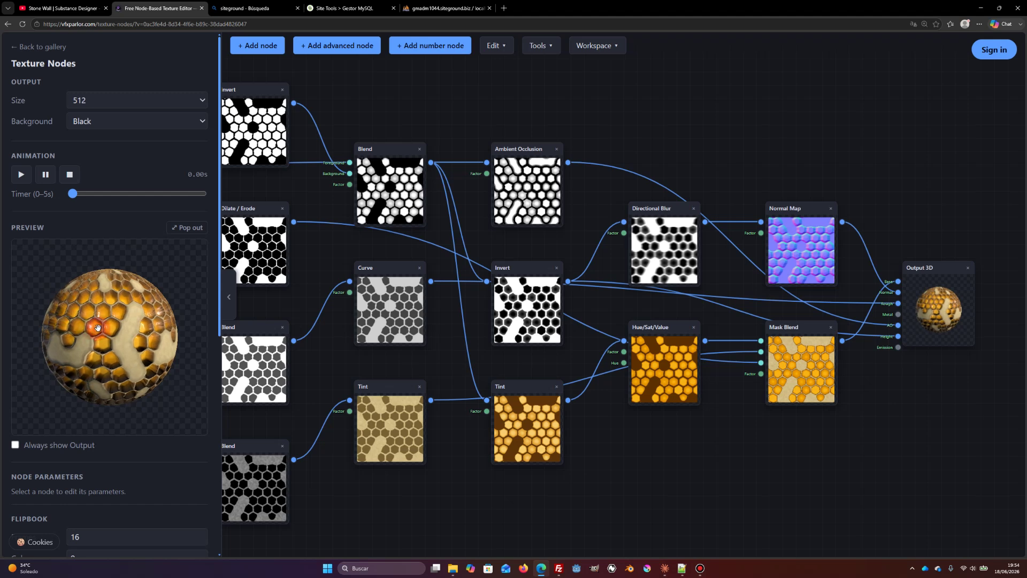
scroll(147, 326, up, 3)
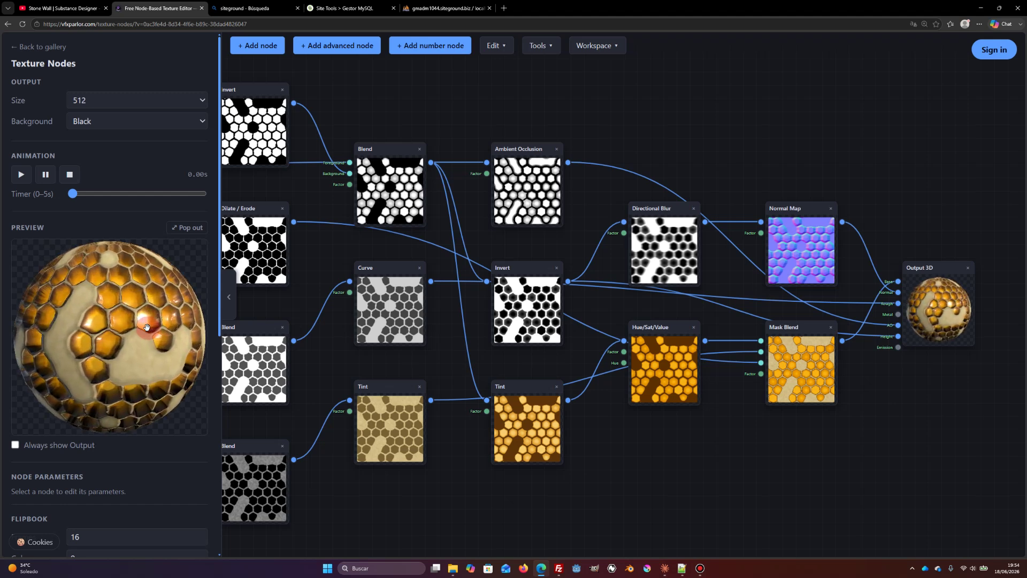
scroll(155, 323, down, 3)
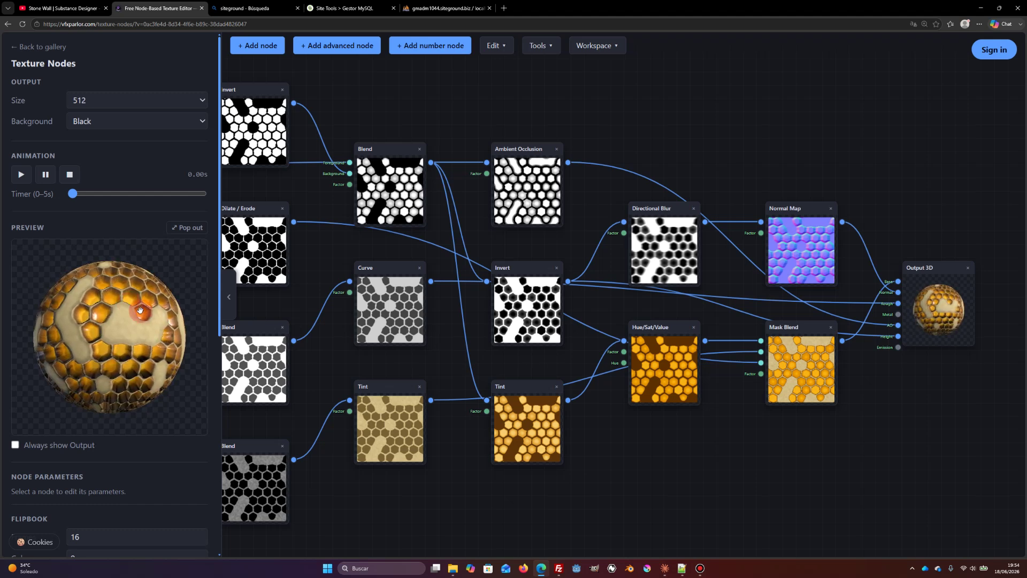
Switch the Output 3D mesh to Cylinder and inspect the honeycomb material on it from a closer, rotated view
click(939, 329)
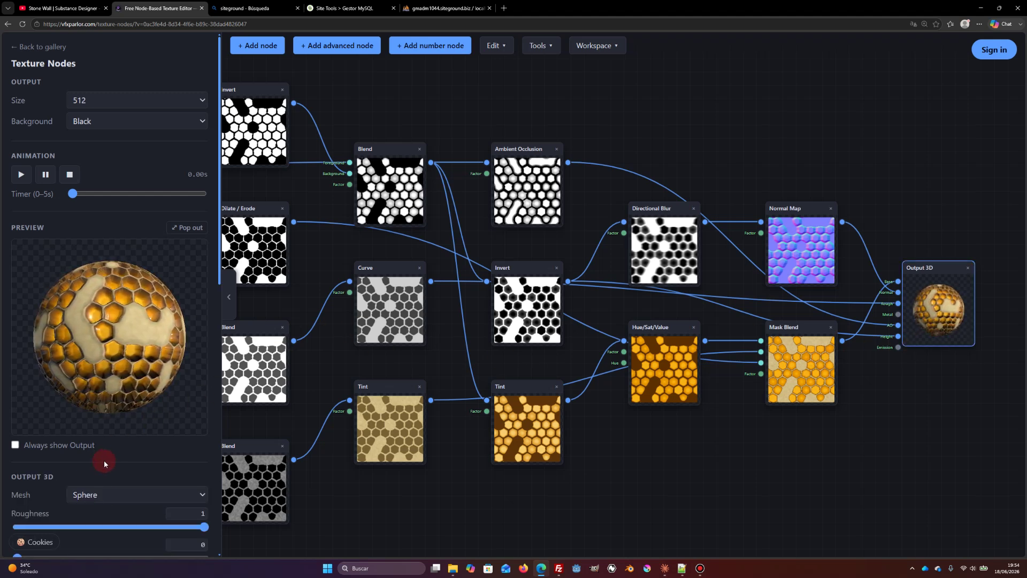
click(103, 495)
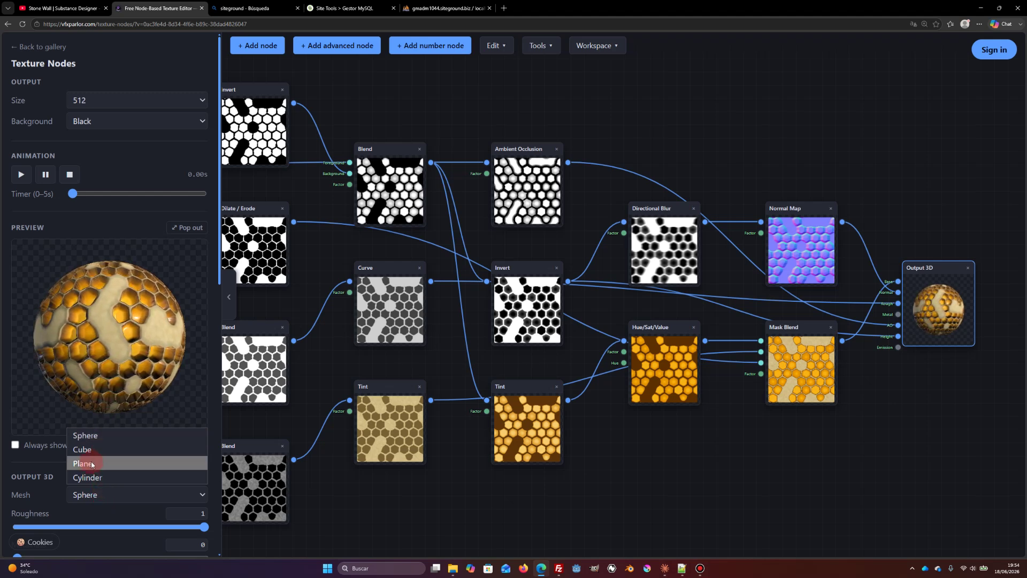
click(103, 438)
mouse_move(131, 361)
mouse_down()
mouse_move(130, 371)
mouse_move(149, 351)
mouse_move(202, 350)
mouse_move(155, 361)
mouse_move(193, 374)
mouse_move(183, 449)
mouse_move(199, 424)
mouse_move(165, 442)
mouse_up()
scroll(130, 371, up, 3)
Set the Output 3D mesh to Plane
click(130, 493)
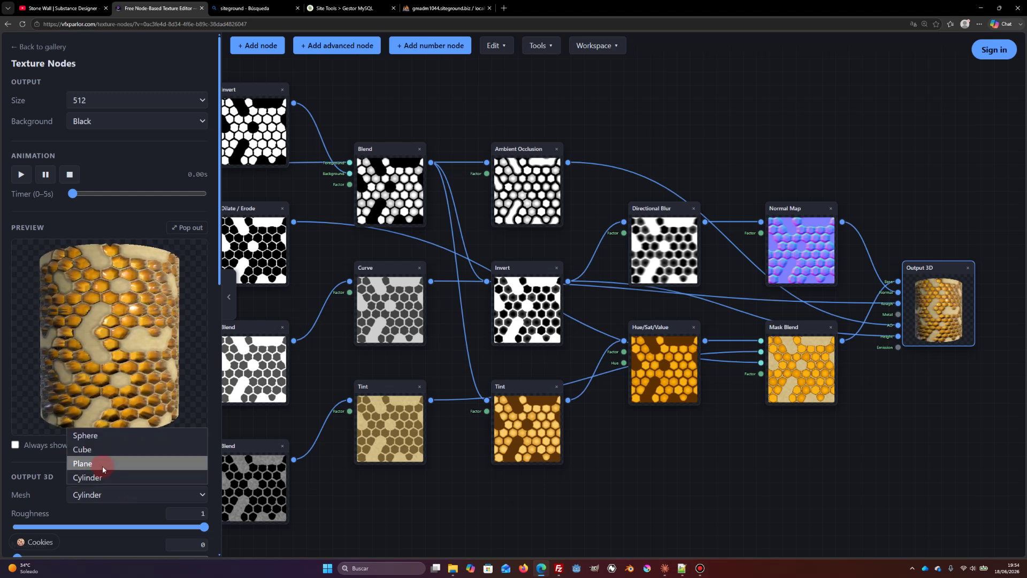
key(Escape)
key(Up)
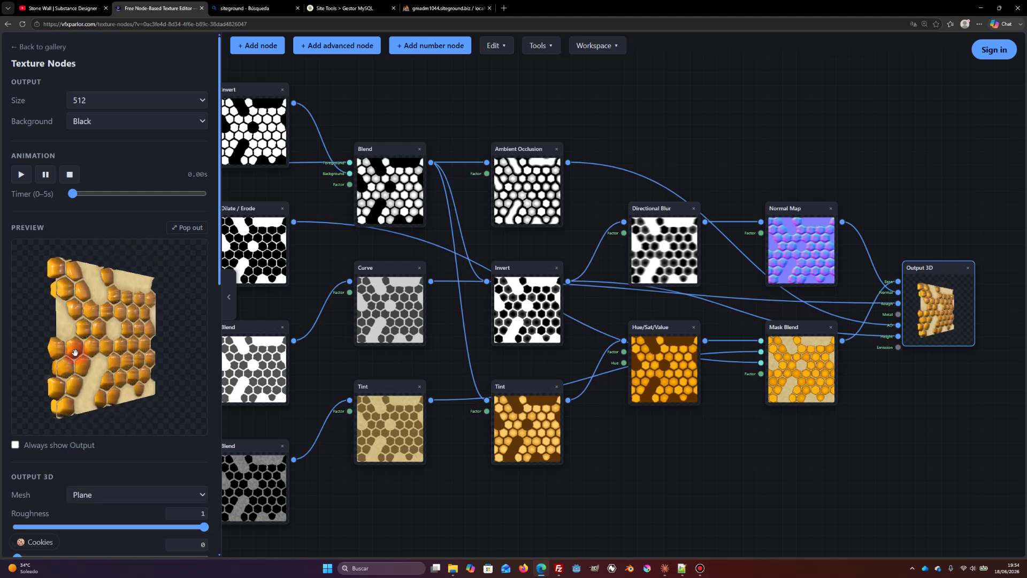
Rotate the honeycomb plane in the 3D preview and inspect the Dilate / Erode node's mask and settings
drag(76, 354, 113, 359)
click(352, 376)
click(369, 372)
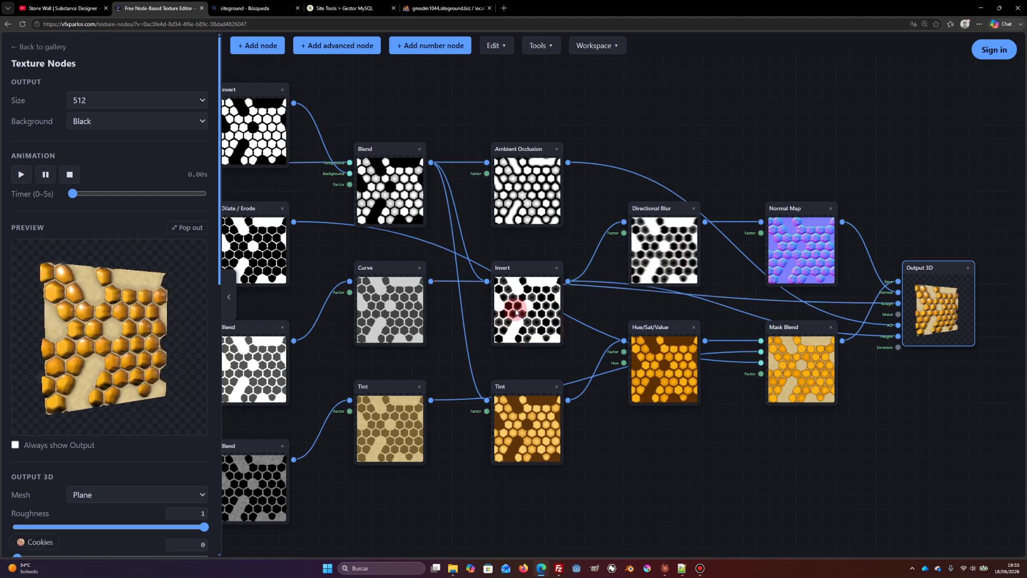
scroll(421, 318, left, 5)
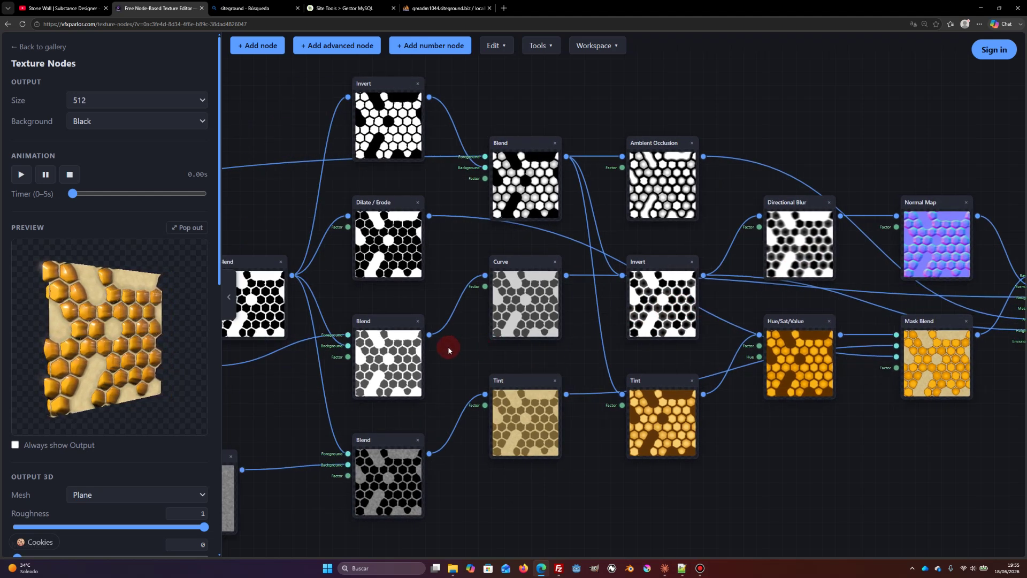
click(405, 253)
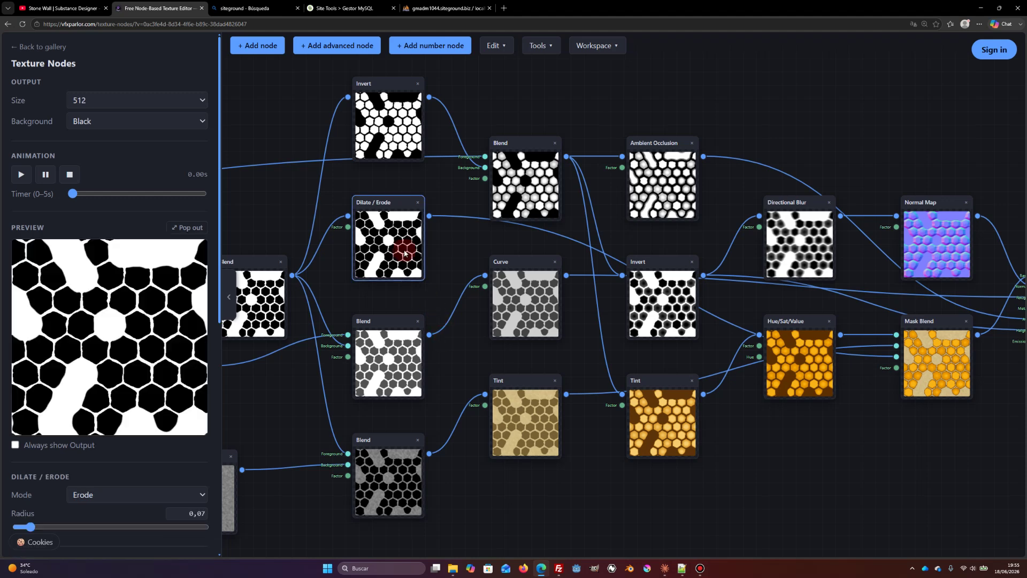
click(375, 261)
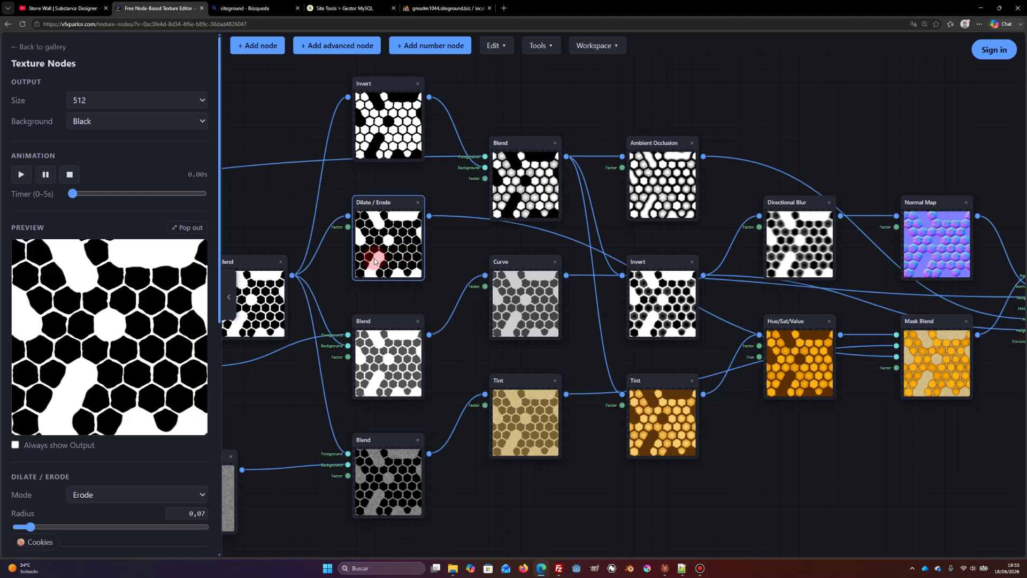
click(129, 426)
Keep the Output 3D result always shown in the preview and set its mesh to Sphere
scroll(882, 361, right, 3)
click(896, 294)
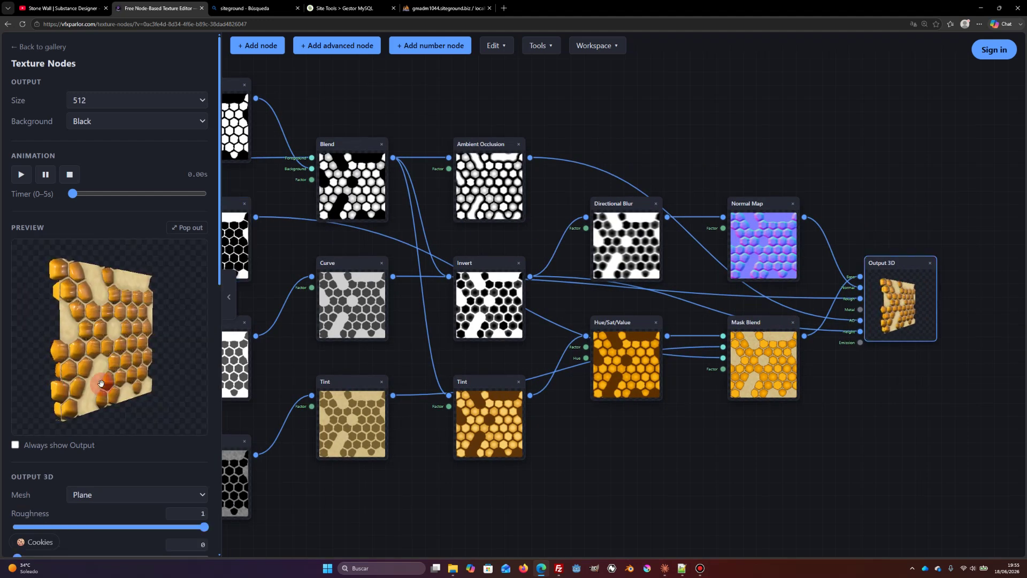
click(16, 446)
click(300, 432)
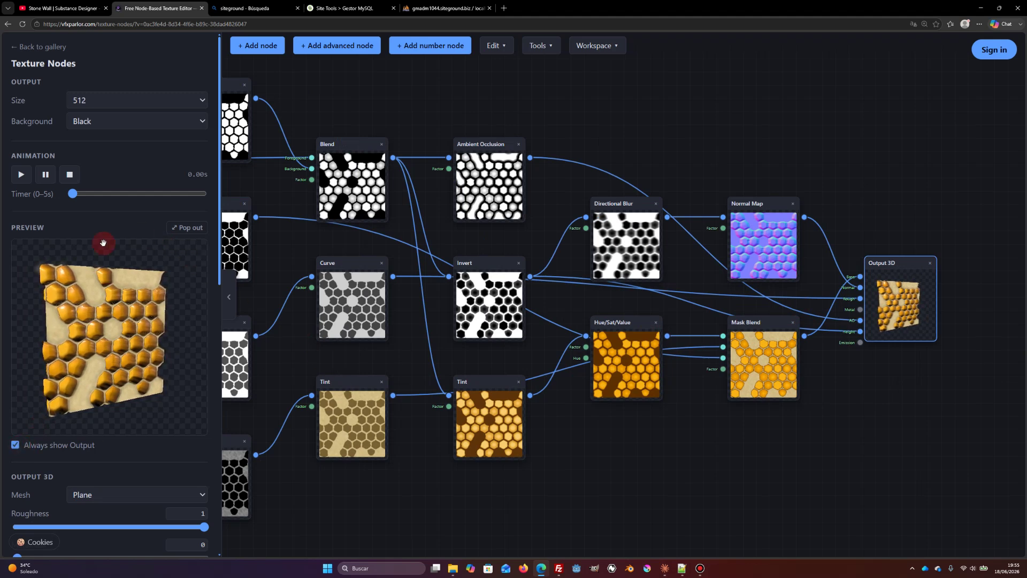
click(83, 493)
click(250, 425)
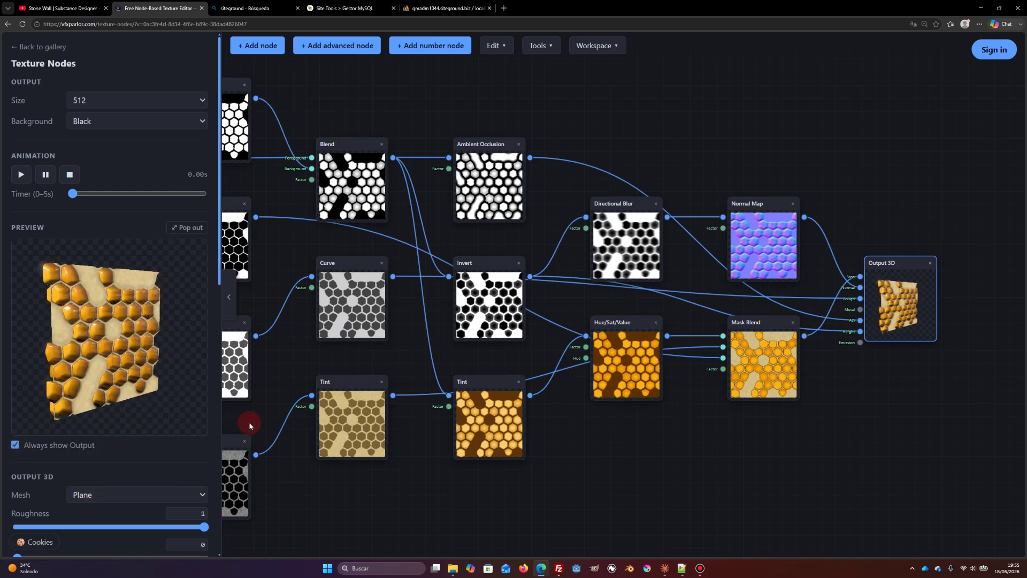
Try a radius of 0.01 on the Dilate / Erode node in Erode mode, and set it to 0.1
middle_drag(304, 404, 560, 380)
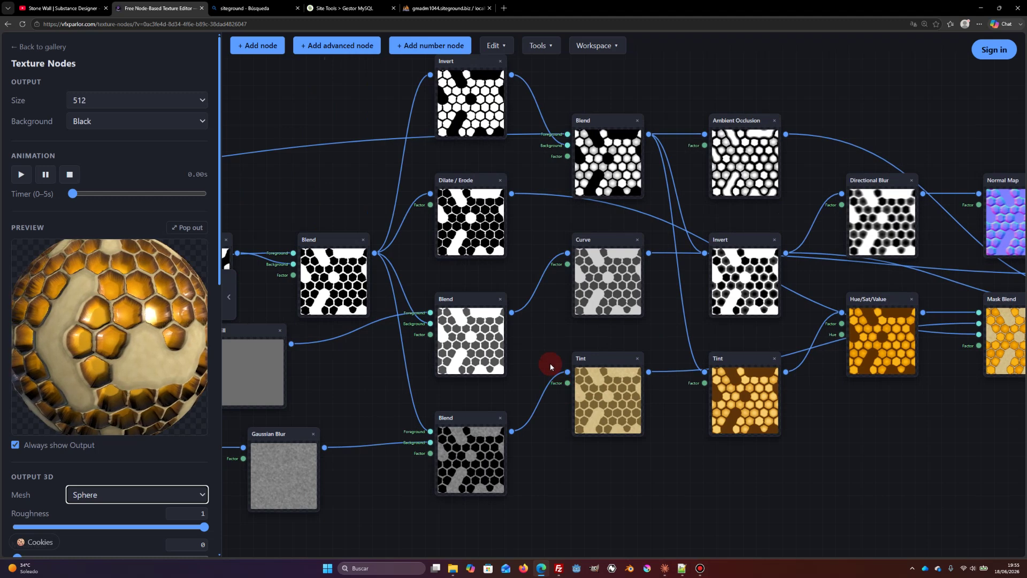
click(451, 240)
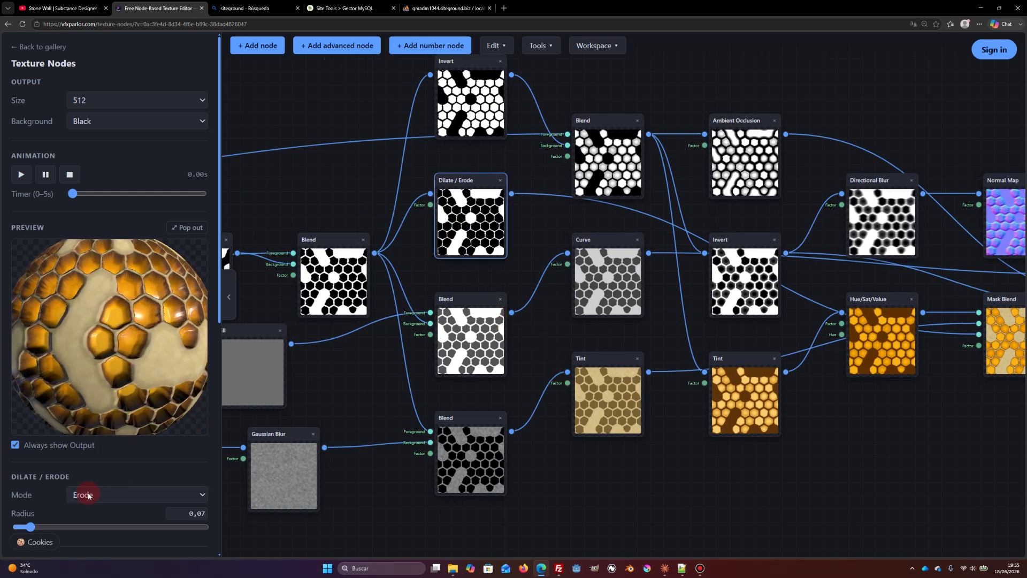
scroll(89, 495, down, 1)
drag(31, 487, 19, 489)
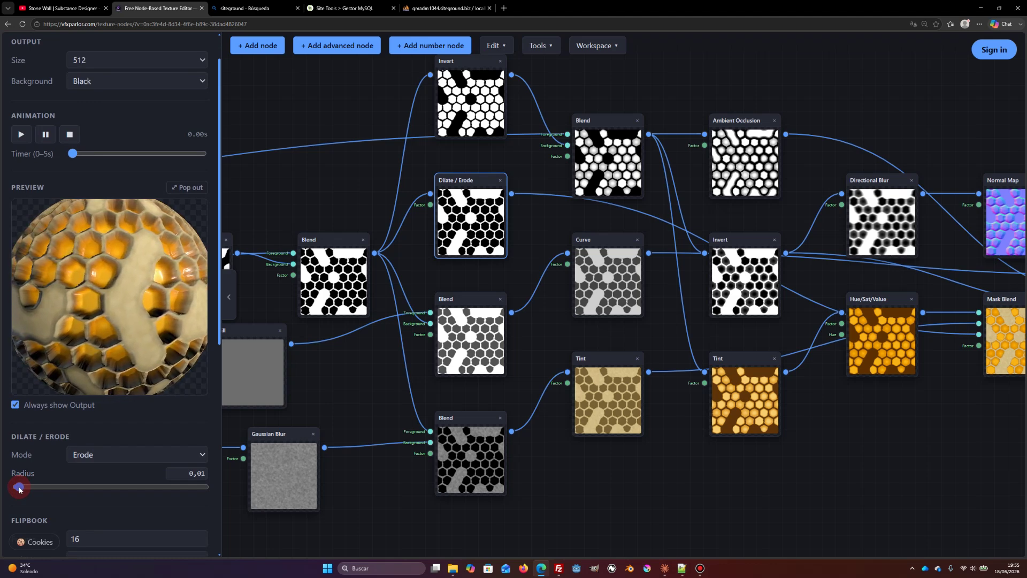
drag(19, 490, 37, 491)
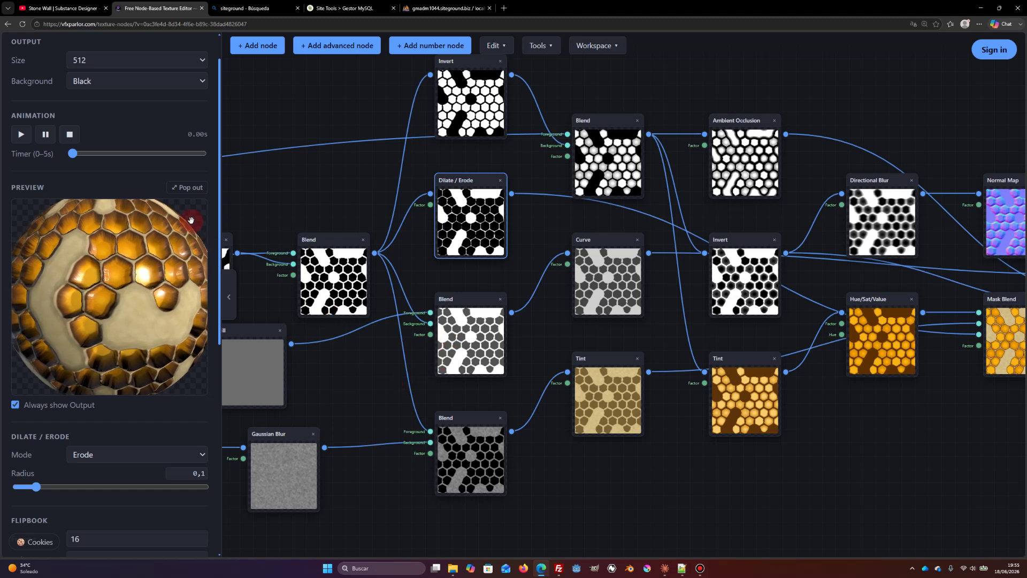
Examine the honeycomb sphere in a popped-out preview window and dock the preview again
click(196, 188)
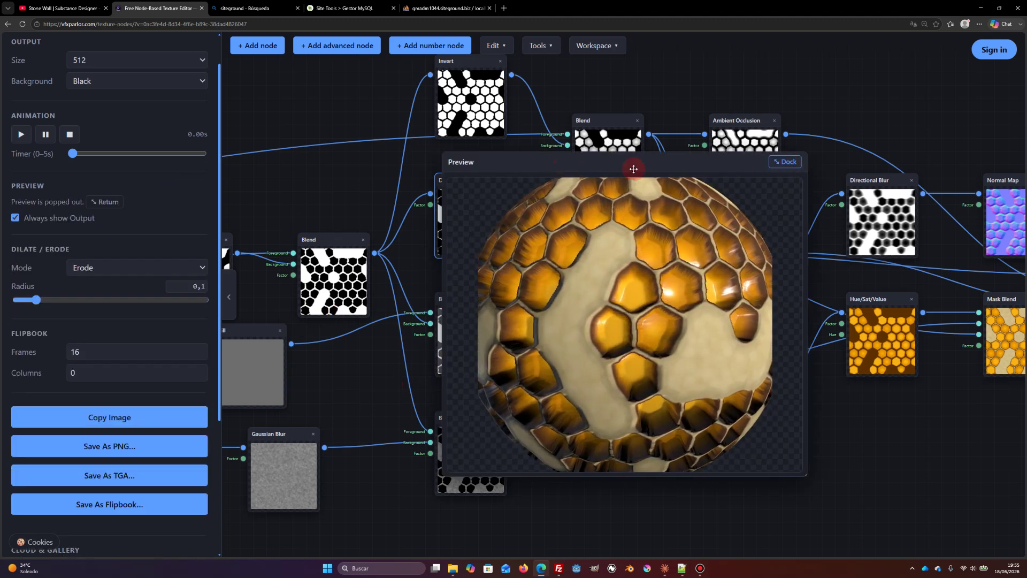
click(786, 162)
drag(677, 264, 790, 254)
Move the Flood Fill node slightly higher between Warp and FF to Random Grayscale, and open the FF to Random Grayscale node's settings
mouse_move(278, 275)
mouse_down()
mouse_move(552, 275)
mouse_move(729, 289)
mouse_up()
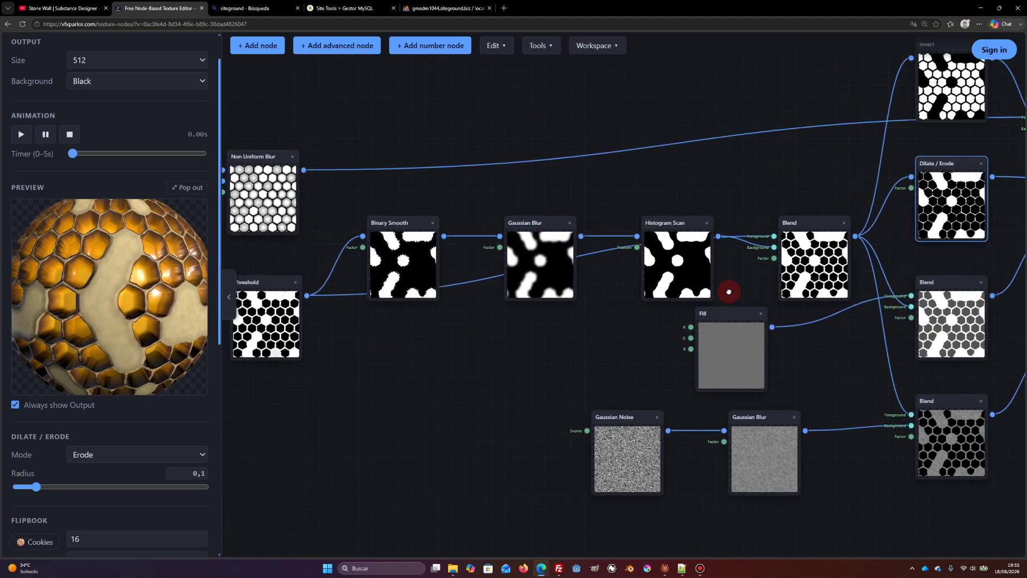
drag(431, 305, 522, 305)
drag(398, 312, 671, 312)
drag(467, 284, 675, 284)
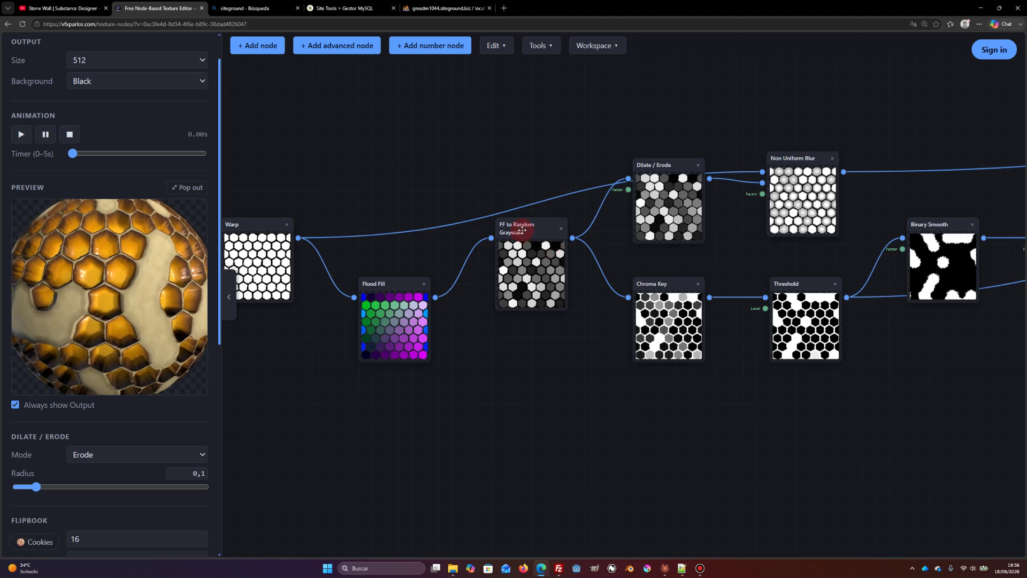
click(521, 231)
click(390, 281)
drag(390, 282, 390, 268)
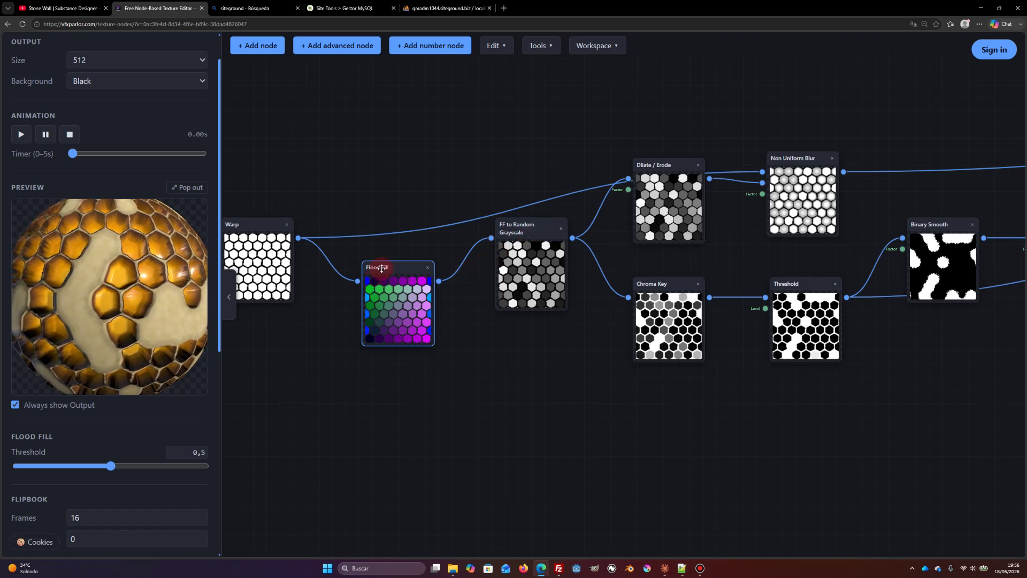
click(538, 222)
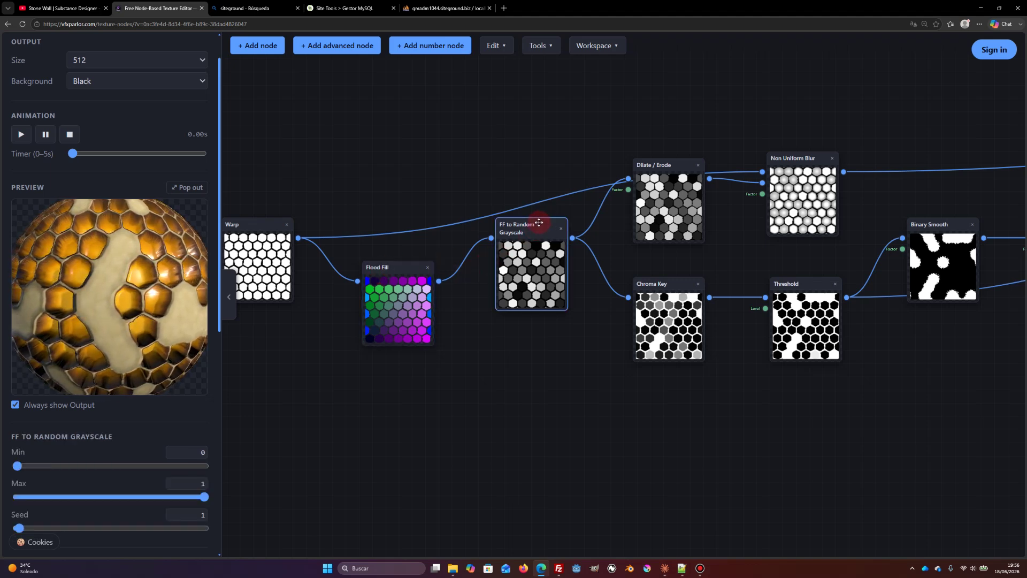